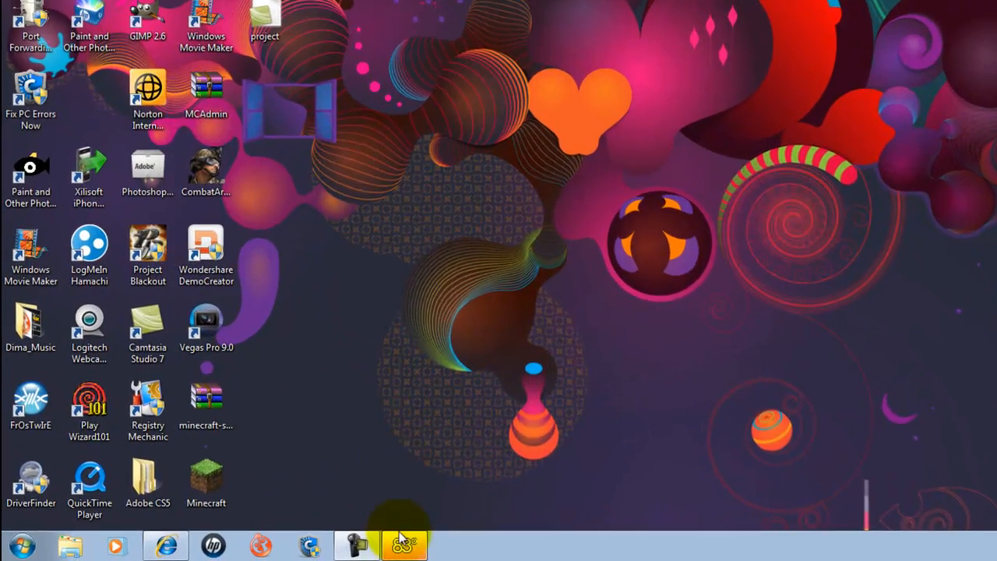
Go to the minecraft.net website in the web browser.
left_click(403, 548)
left_click(404, 547)
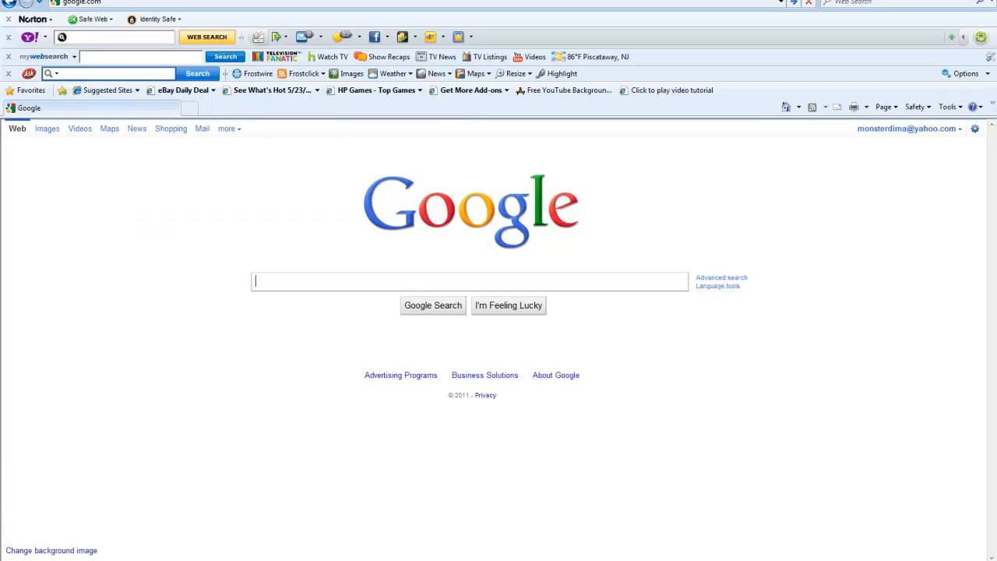
left_click(98, 3)
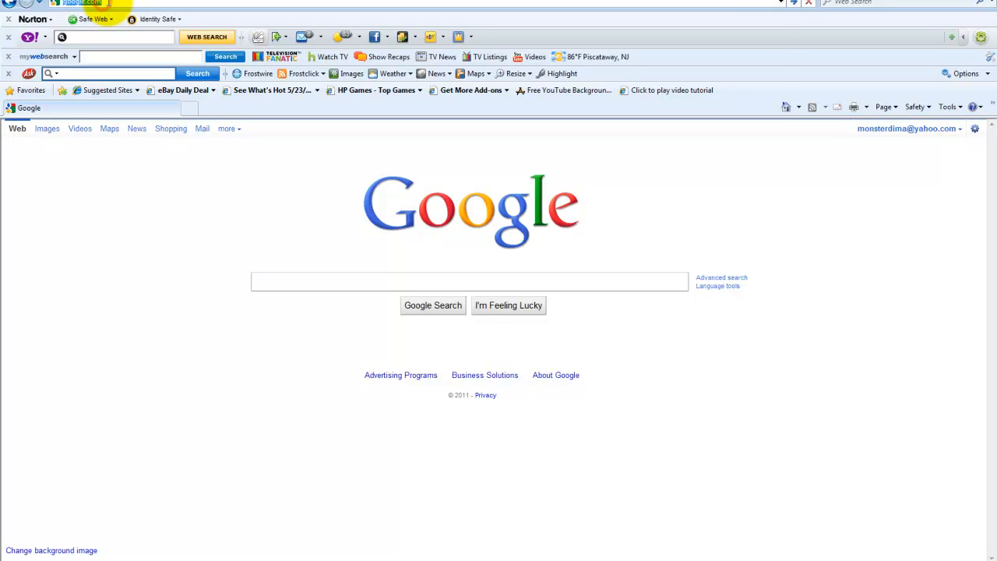
type("minecraft.")
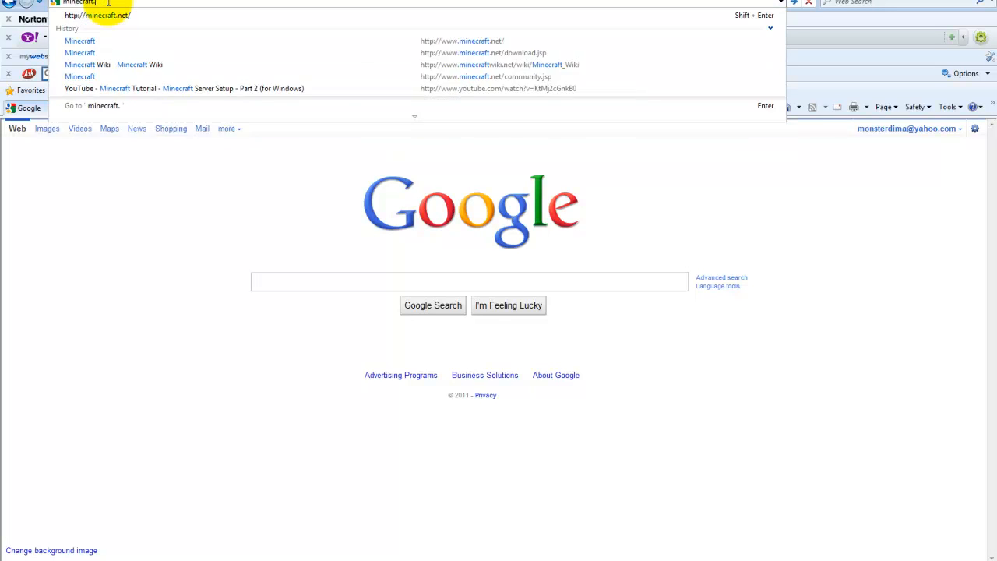
type("net")
key("Return")
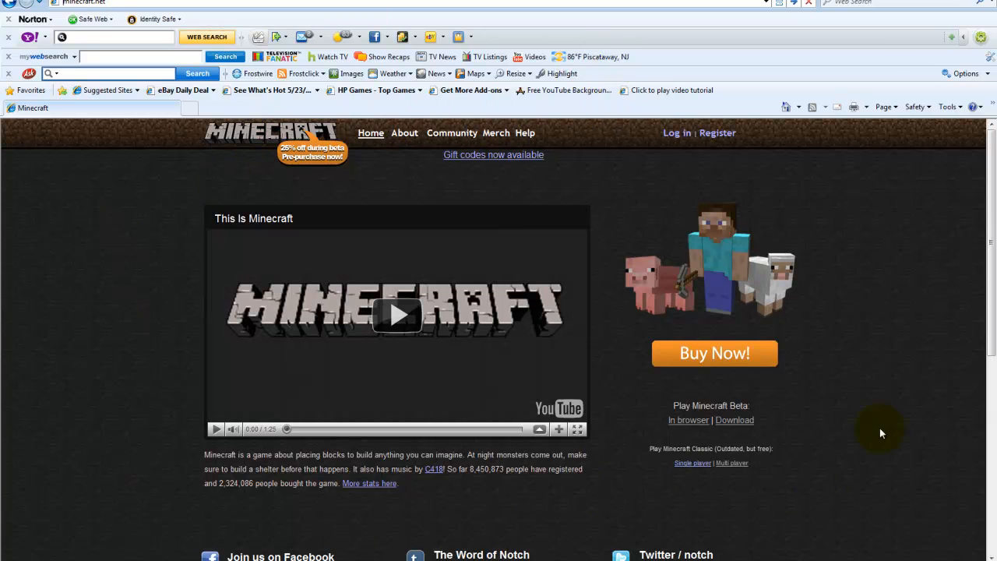
Open the Minecraft download page and go to its multiplayer beta server software section.
left_click(86, 3)
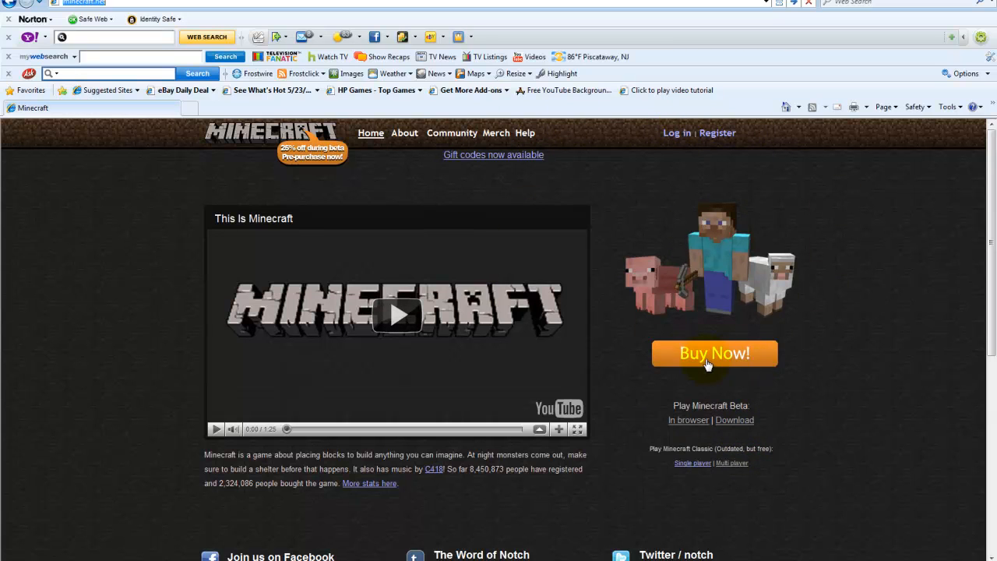
left_click(732, 420)
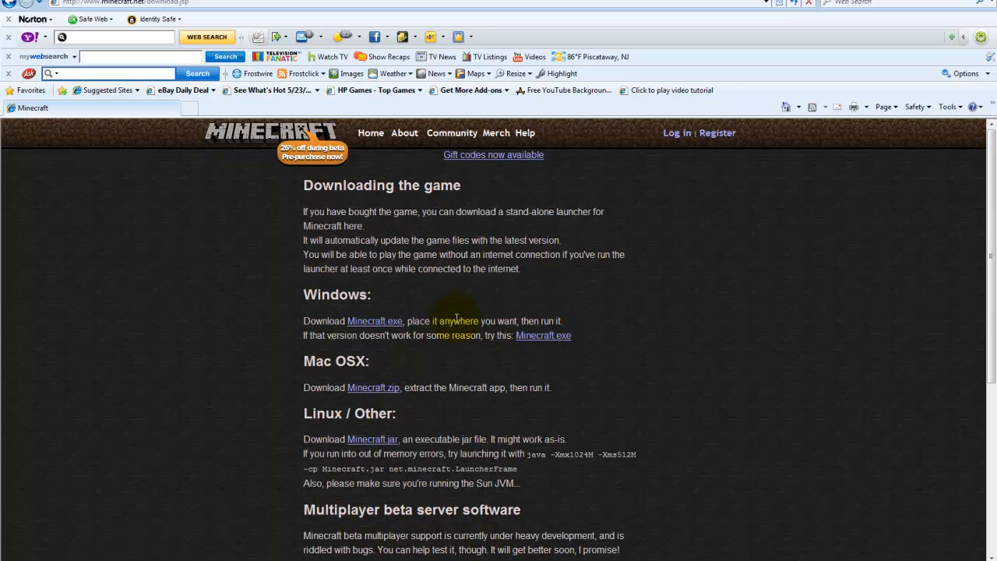
scroll(379, 289, "down", 3)
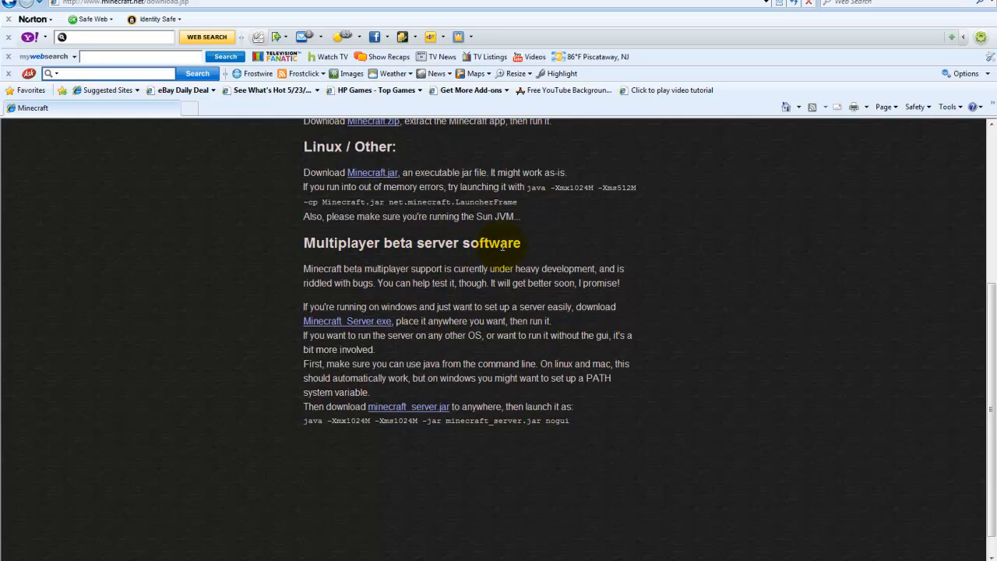
left_click(366, 325)
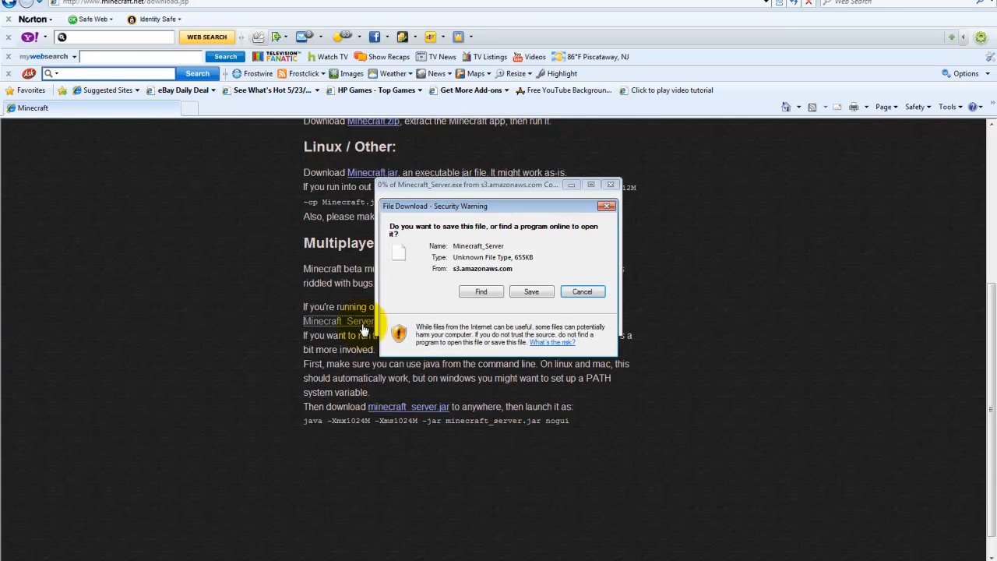
left_click_drag(490, 207, 483, 233)
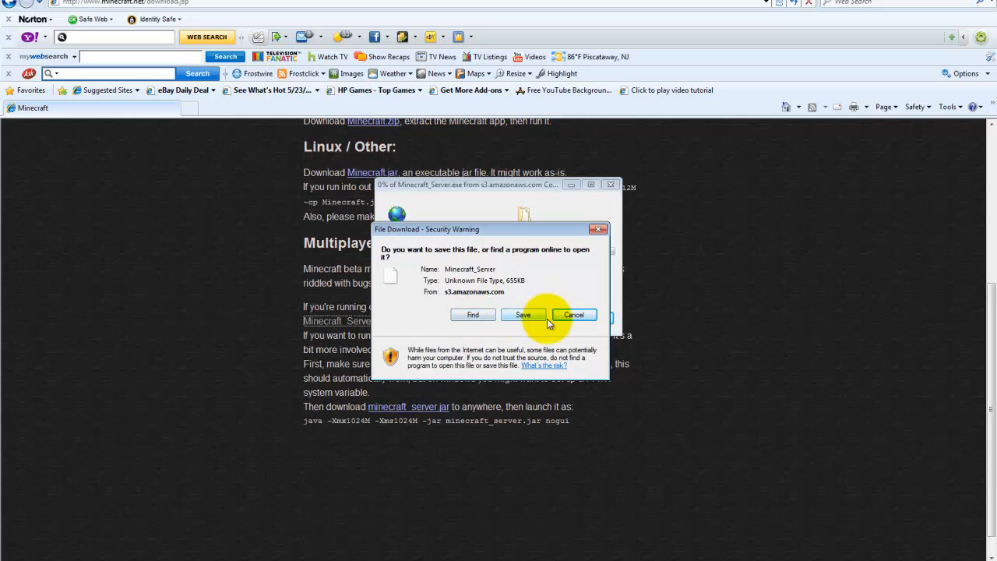
left_click(573, 317)
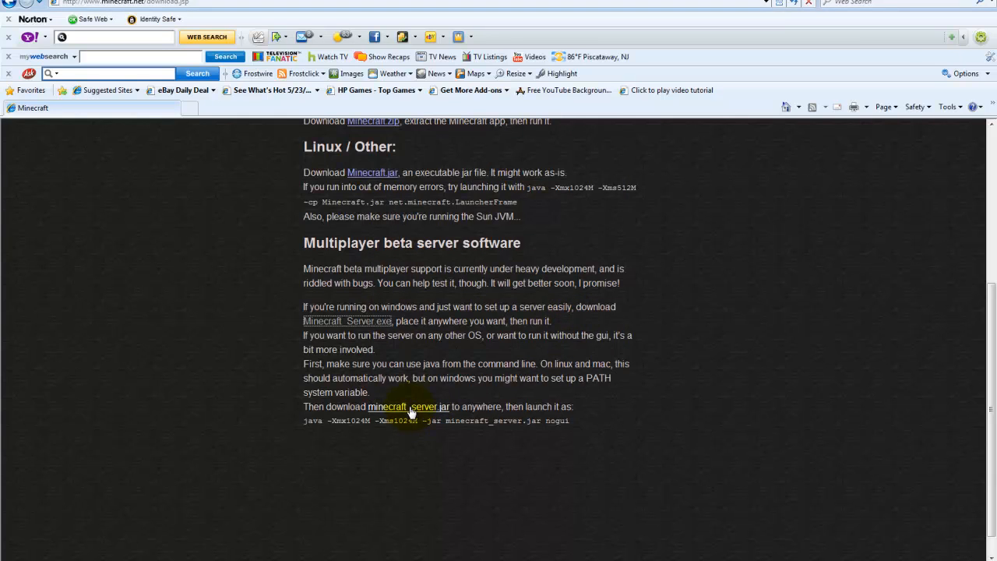
Start saving the minecraft_server.jar download and choose the Desktop as its location.
left_click(430, 408)
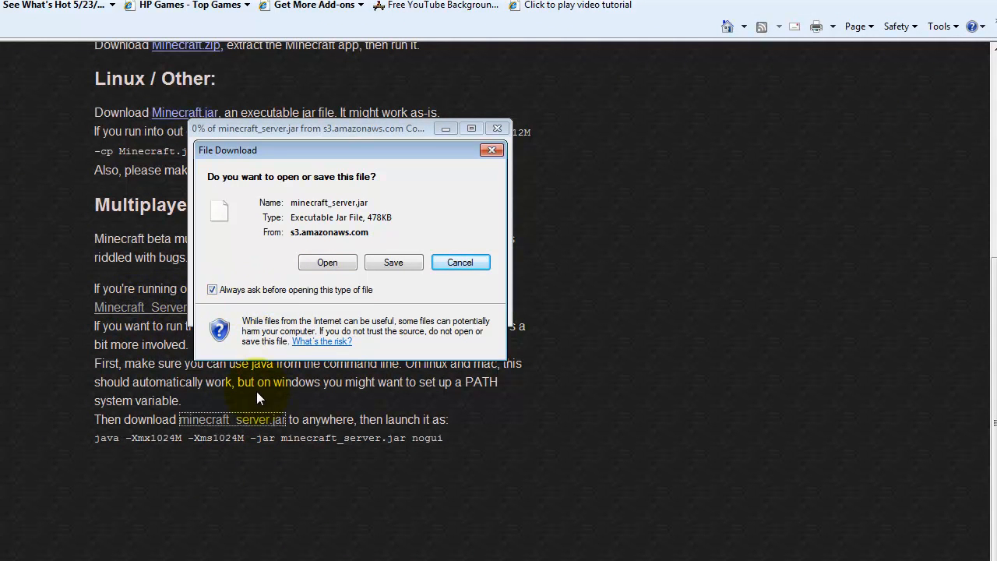
left_click(393, 262)
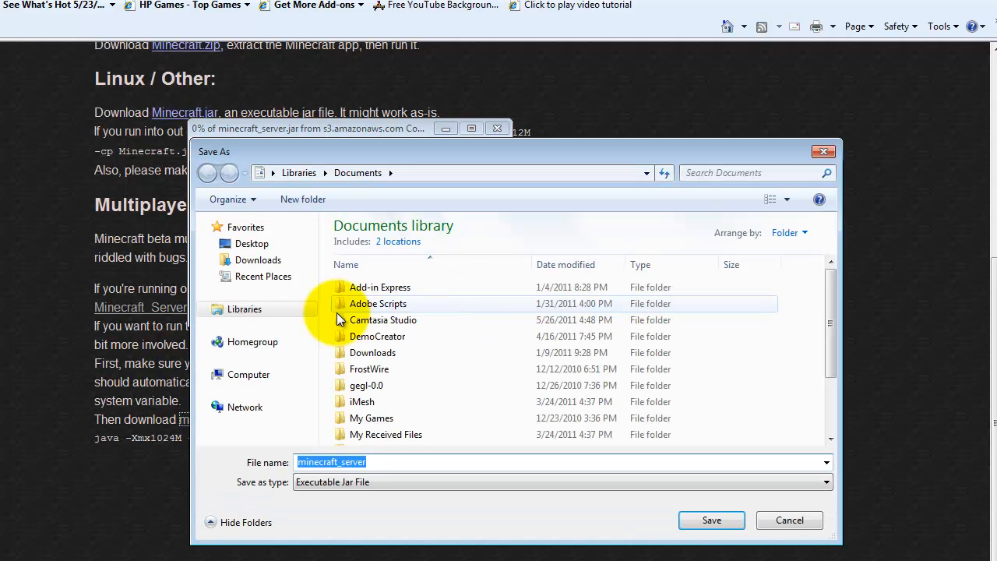
left_click(262, 246)
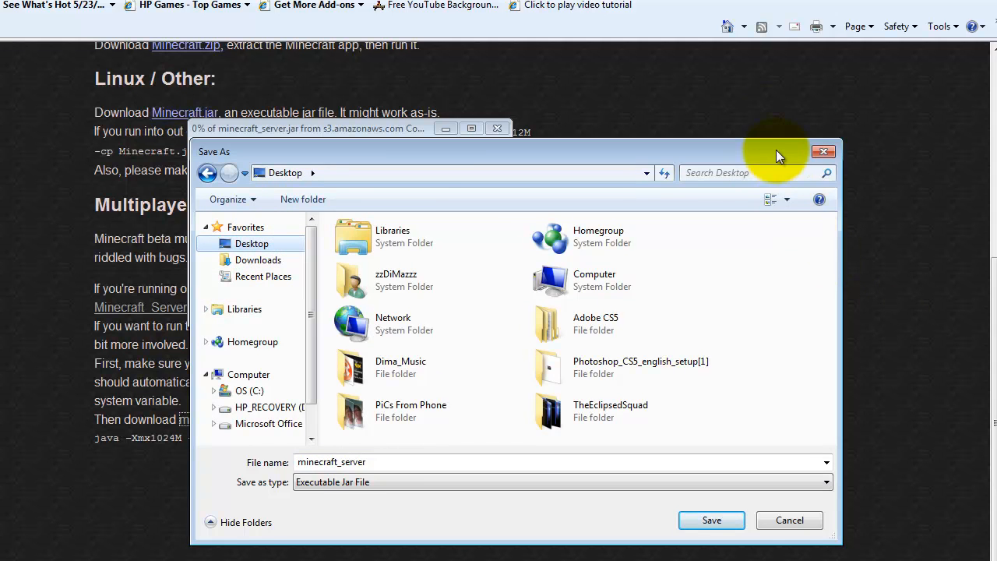
left_click_drag(776, 150, 740, 65)
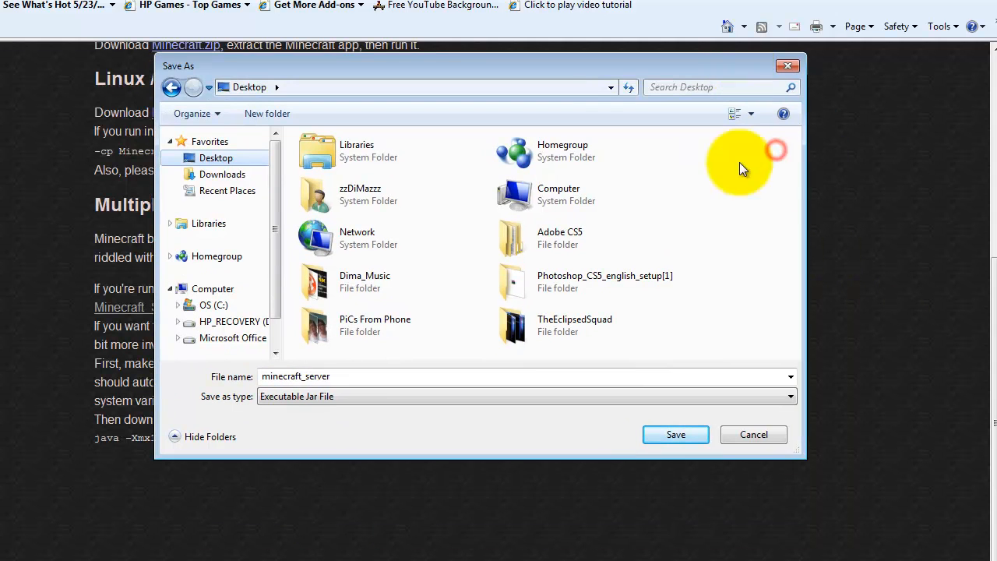
Create a folder named MCS on the Desktop and save the minecraft_server file in it.
right_click(713, 331)
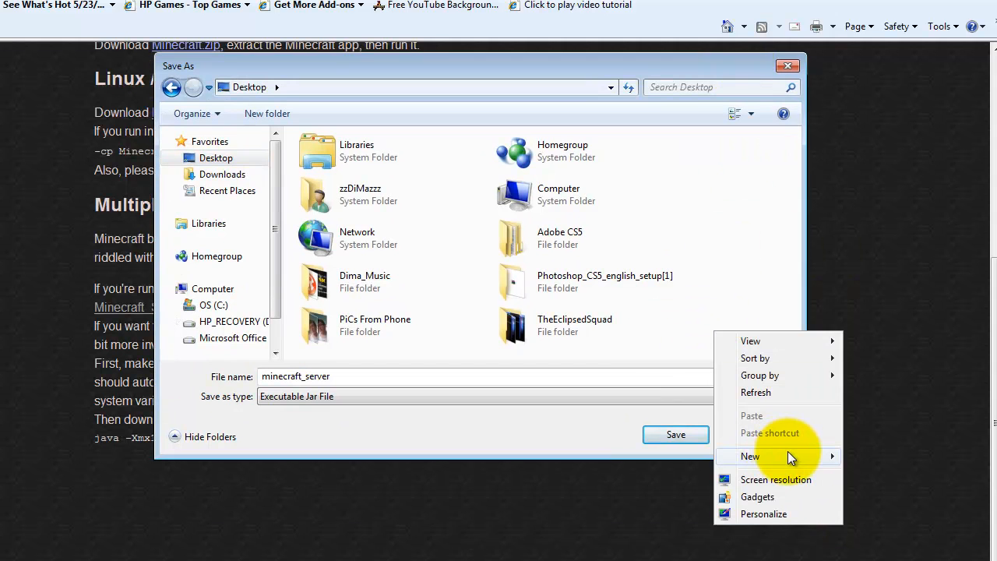
mouse_move(787, 451)
left_click(665, 455)
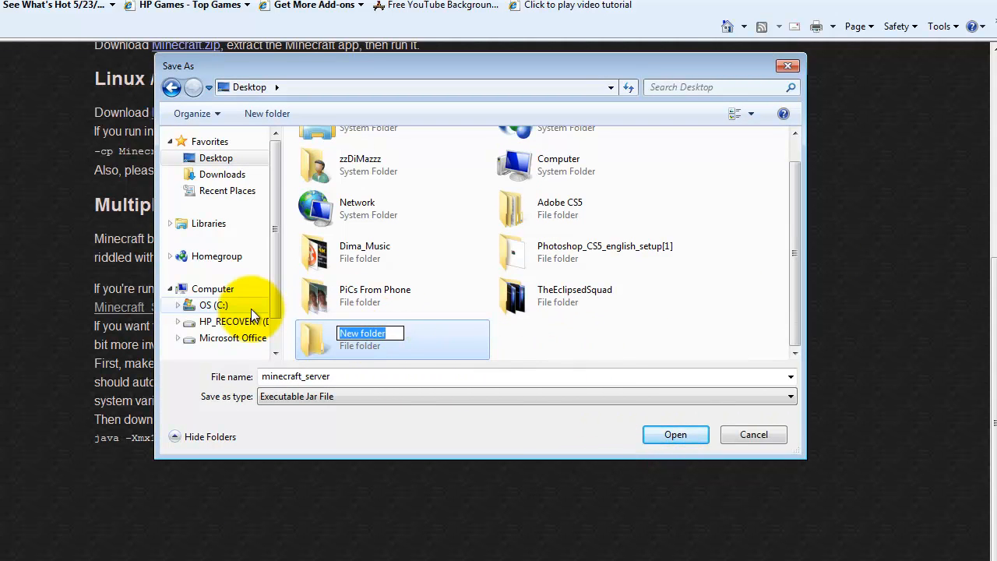
type("MCS")
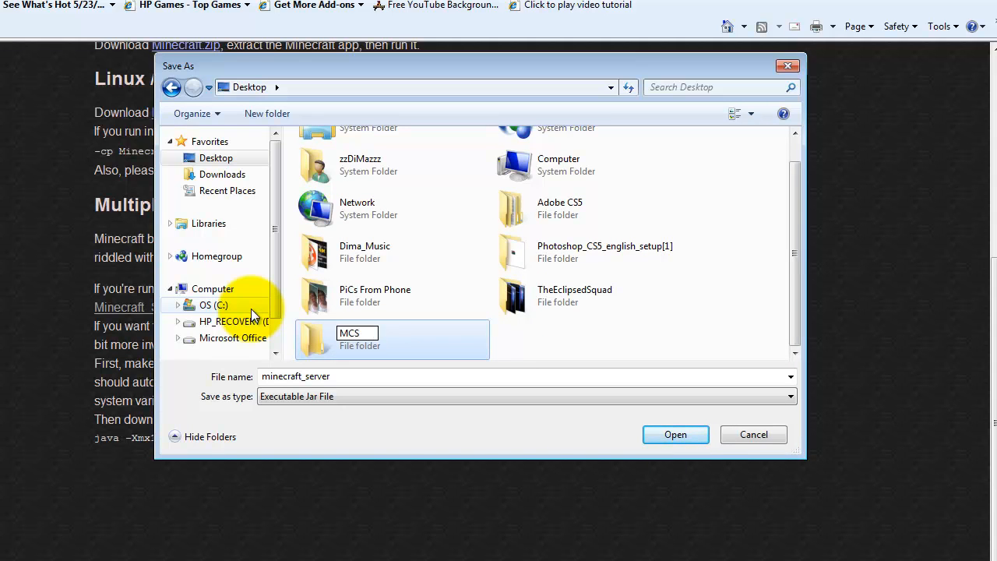
double_click(417, 343)
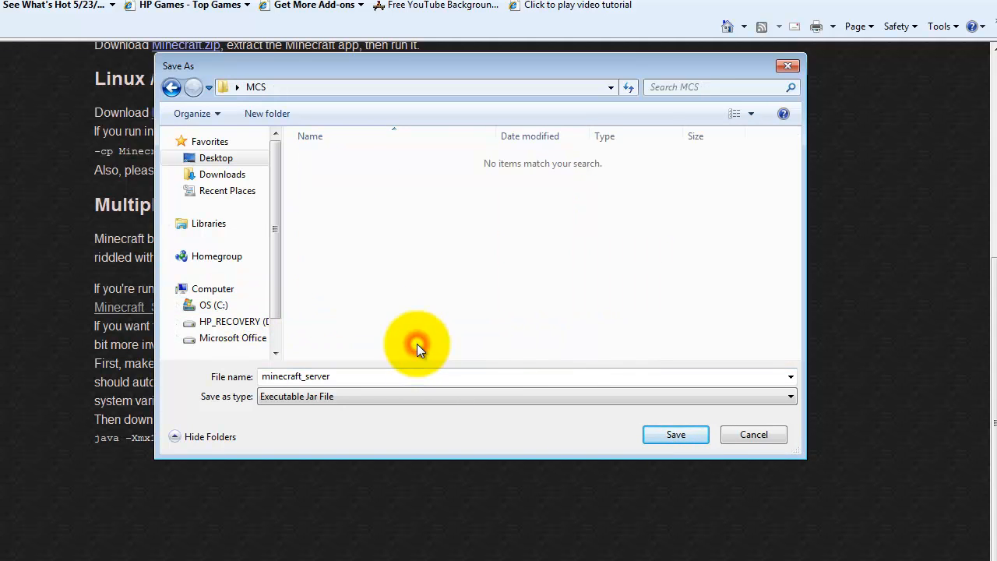
left_click(678, 438)
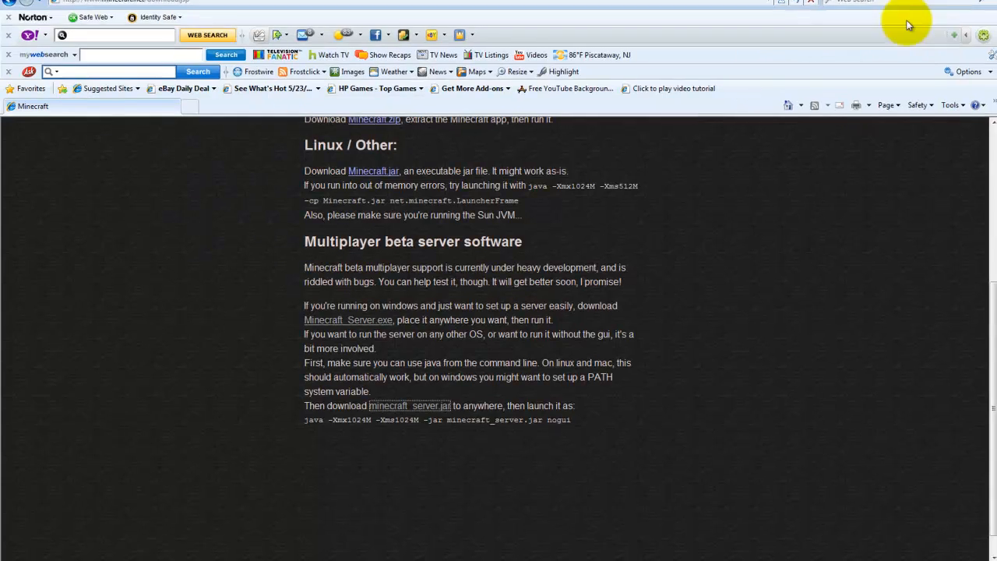
Minimize the browser, move the MCS folder to a free area of the desktop, and open it.
left_click(936, 0)
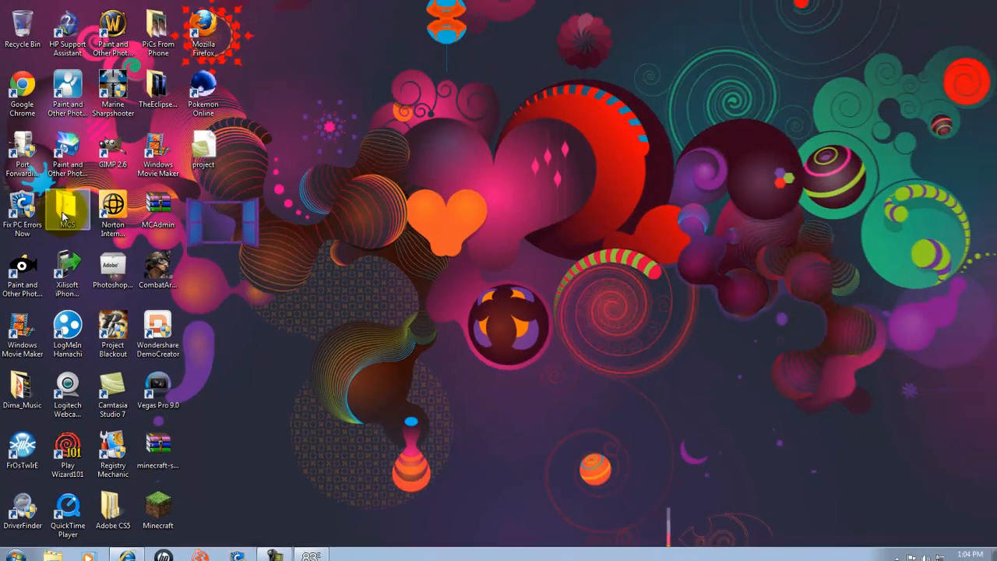
left_click_drag(88, 91, 298, 112)
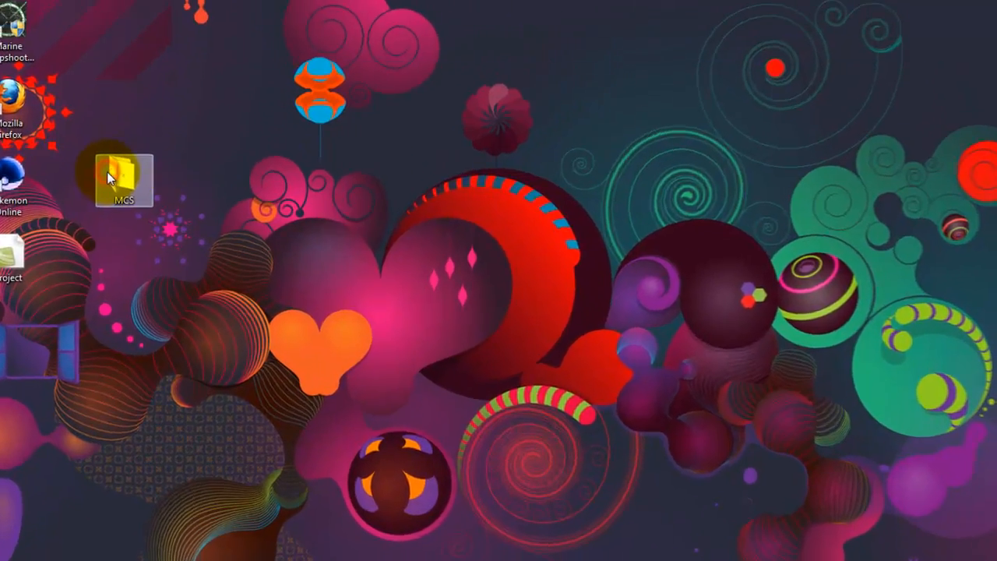
double_click(109, 174)
left_click_drag(667, 91, 544, 68)
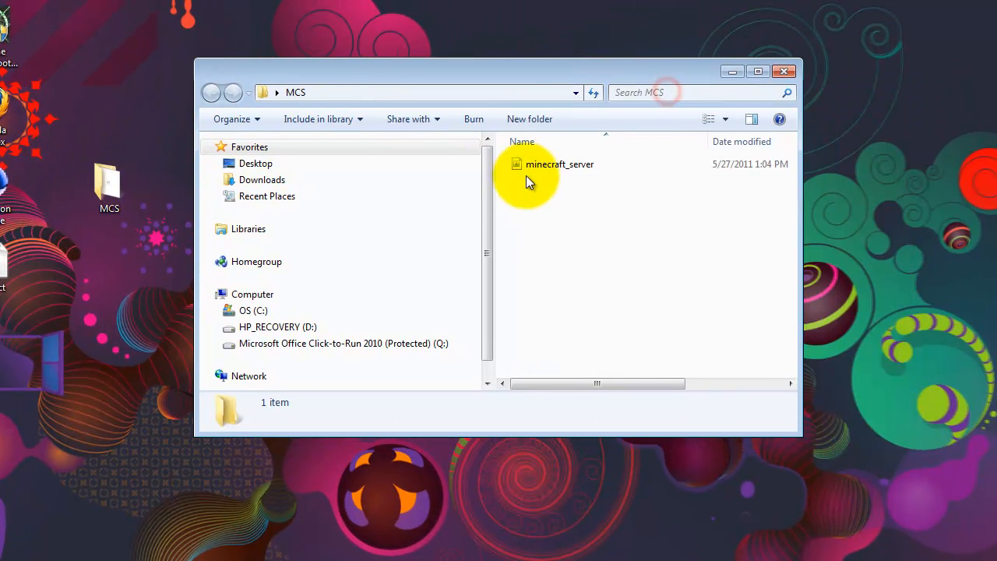
Run minecraft_server from the MCS folder and move the server window away from the folder's file list.
left_click(572, 166)
left_click(565, 166)
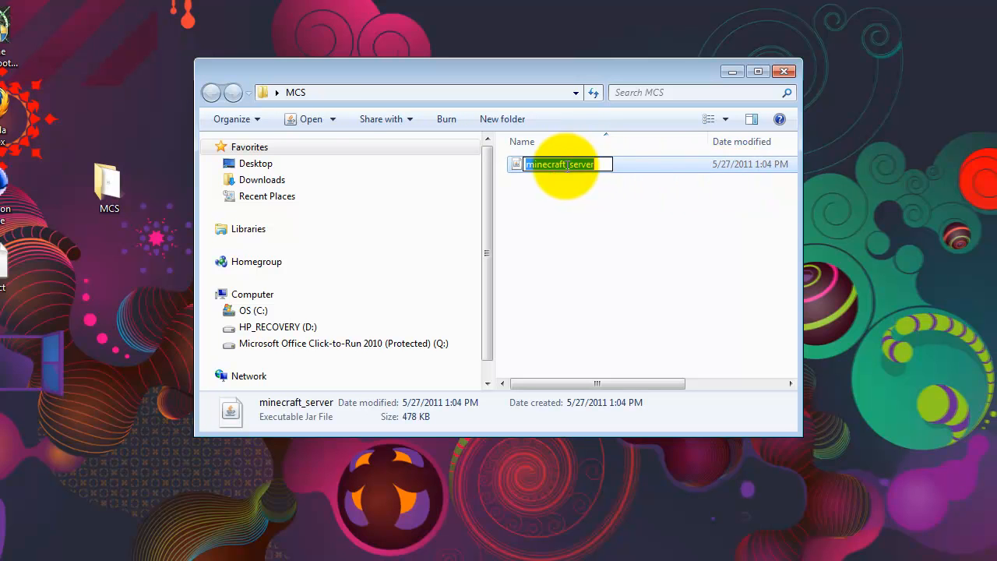
left_click(625, 173)
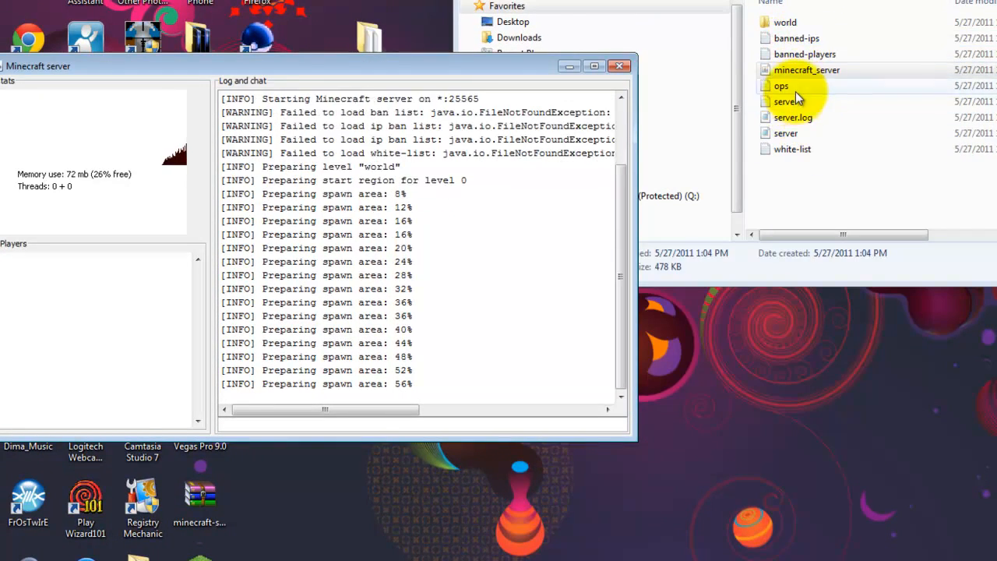
left_click_drag(553, 67, 803, 111)
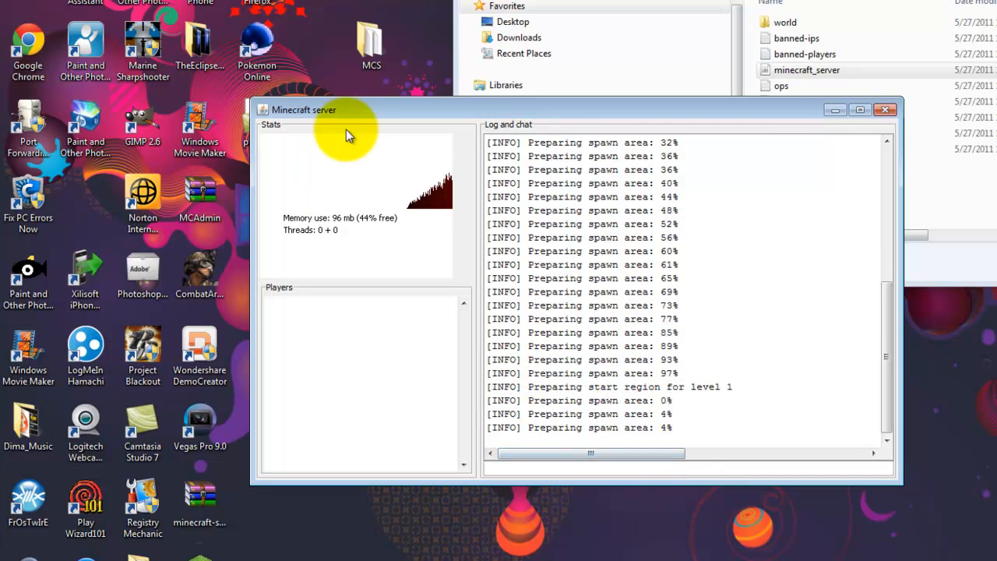
left_click_drag(764, 109, 830, 131)
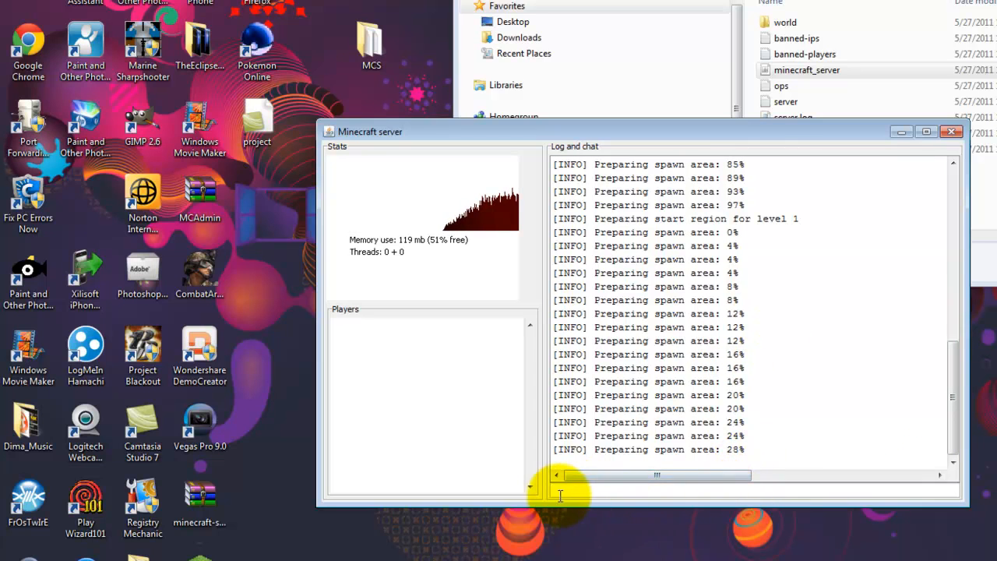
Enter the stop command in the Minecraft server console and minimize the server window.
left_click(751, 486)
type("s")
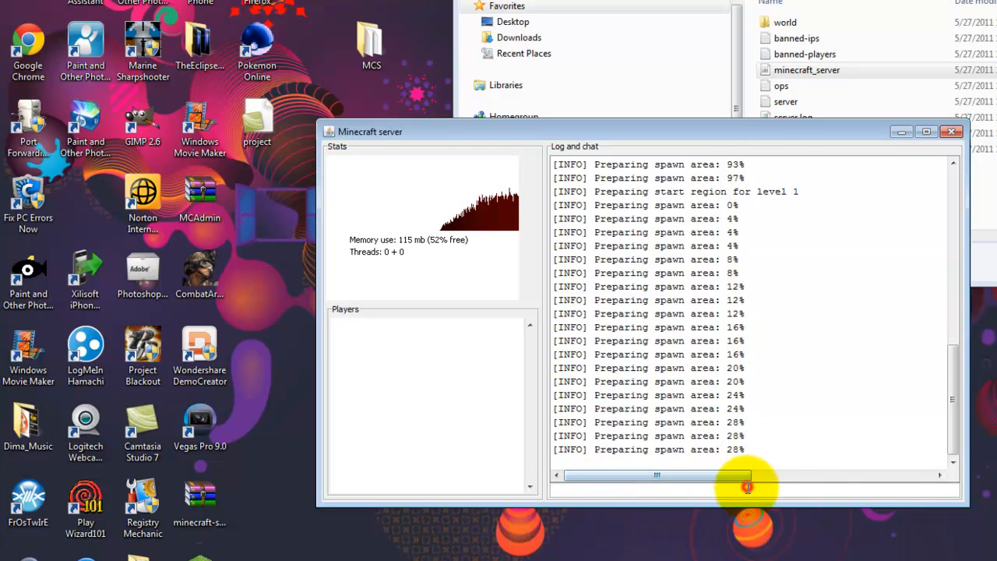
type("top")
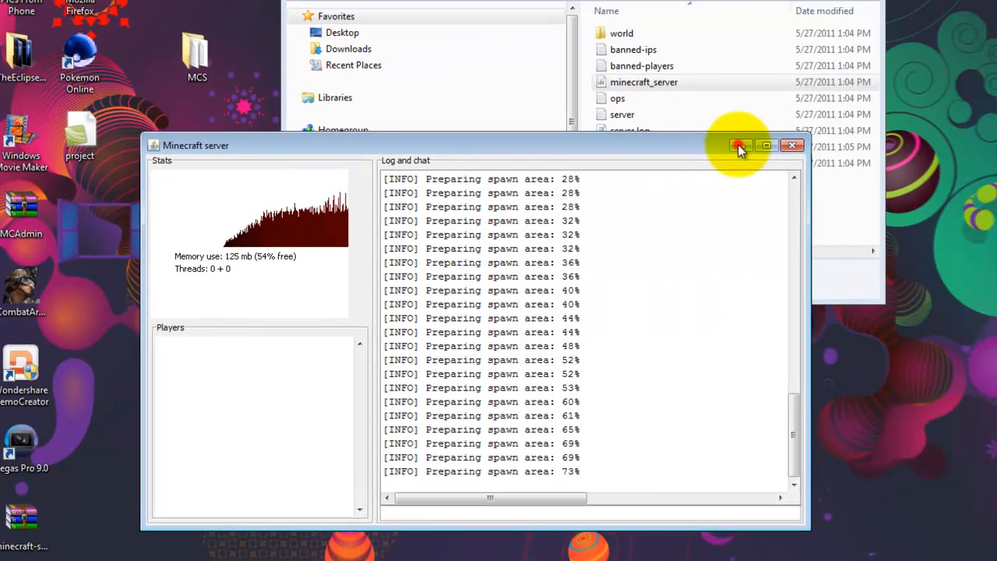
left_click(901, 132)
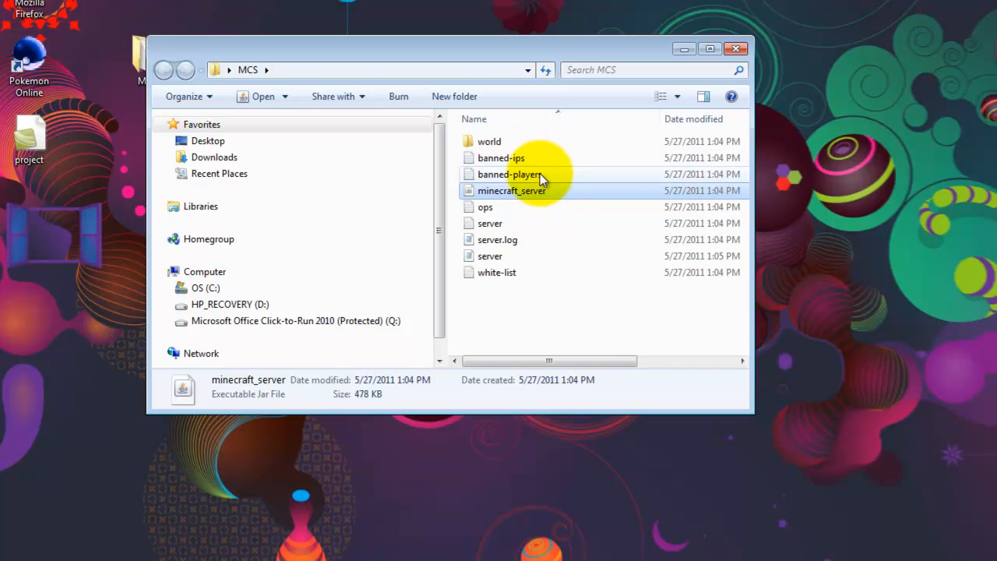
Examine the contents of the generated world folder and return to the MCS folder.
double_click(513, 140)
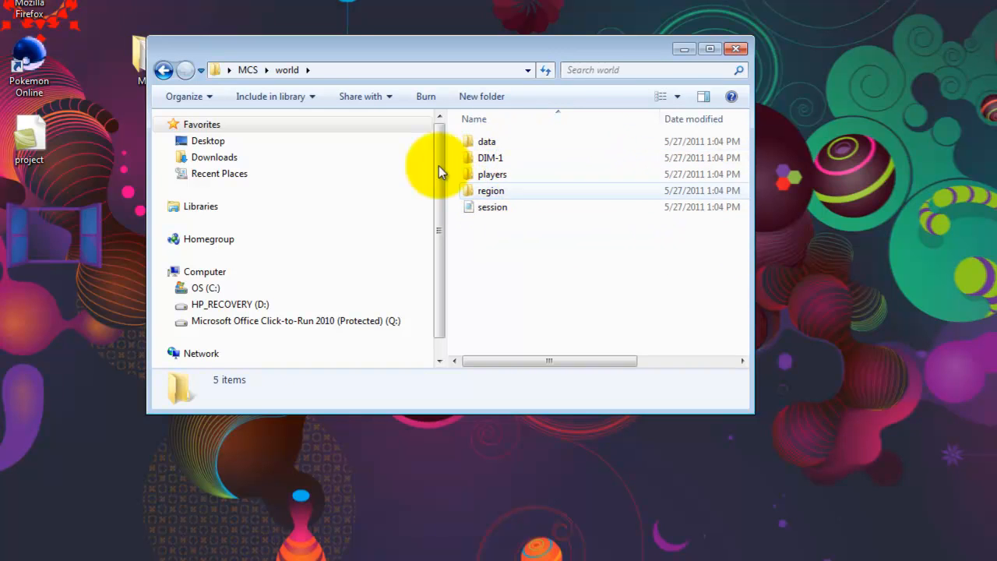
left_click(164, 70)
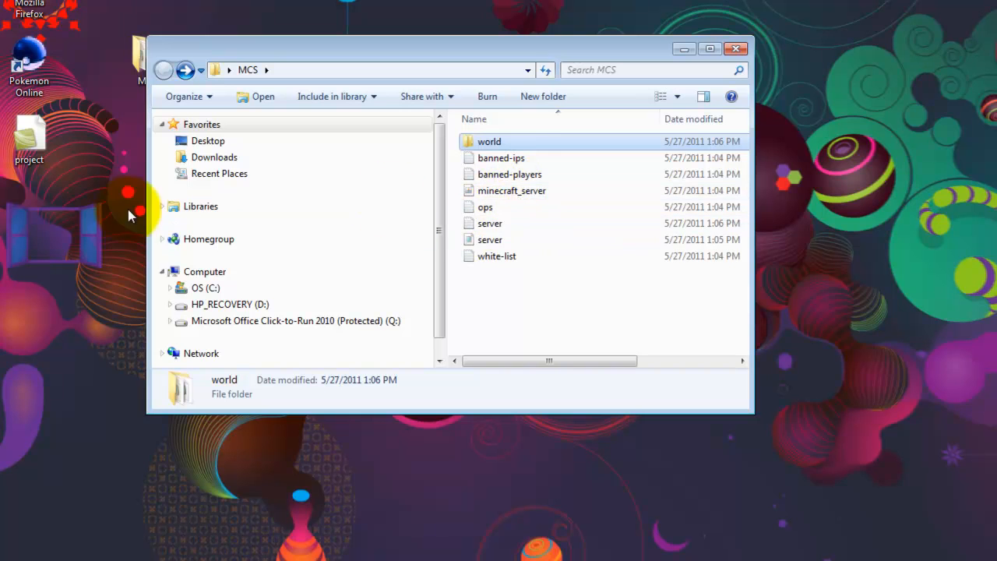
Add the operator's Minecraft username to the ops file in the MCS folder, save it and close it.
double_click(517, 206)
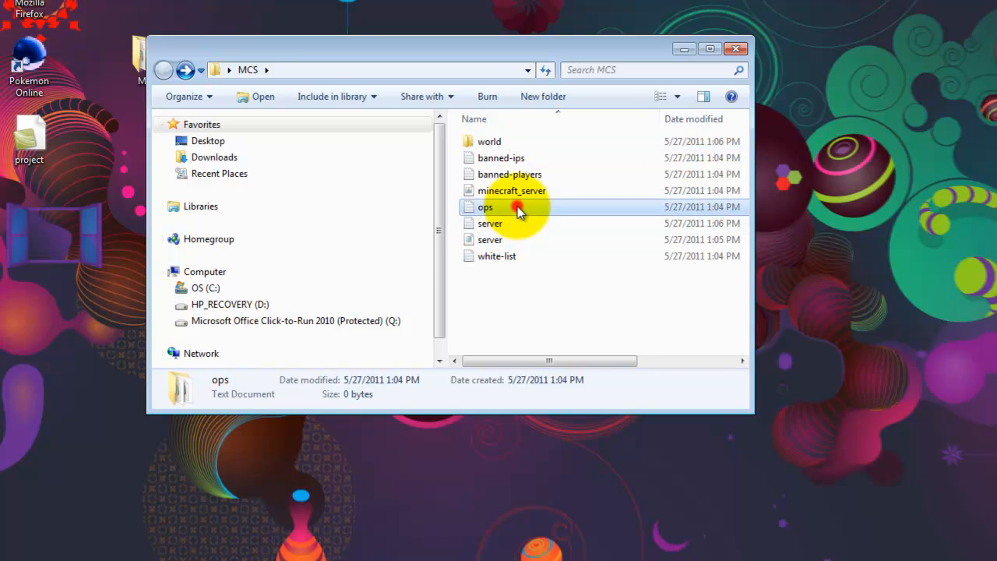
left_click_drag(404, 220, 354, 345)
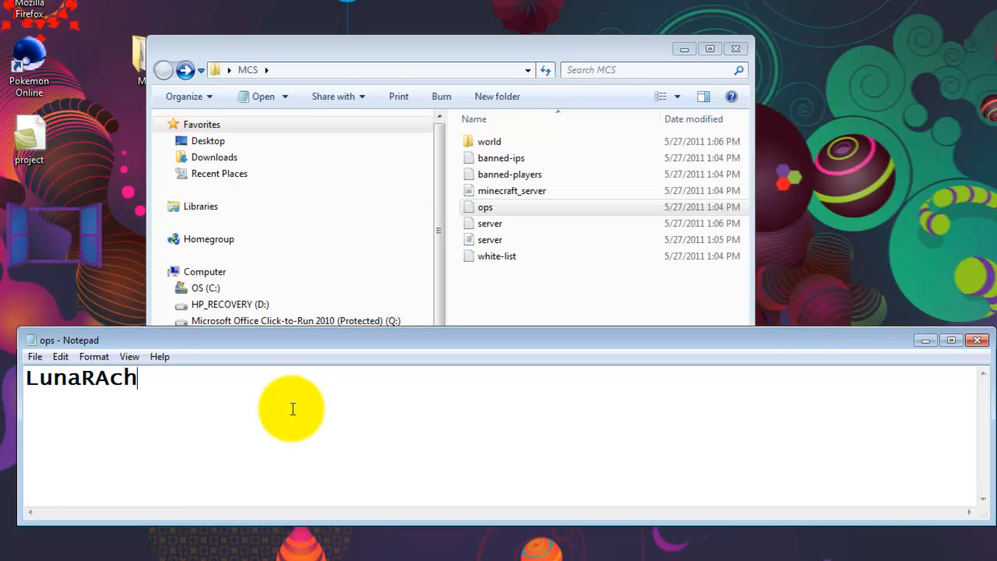
type("LunaRAchieVe")
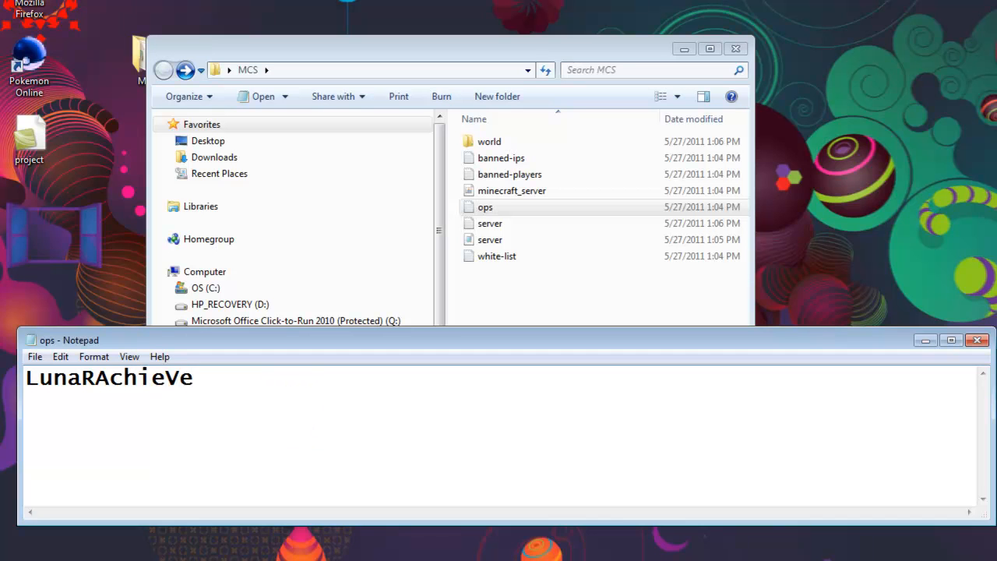
left_click(43, 356)
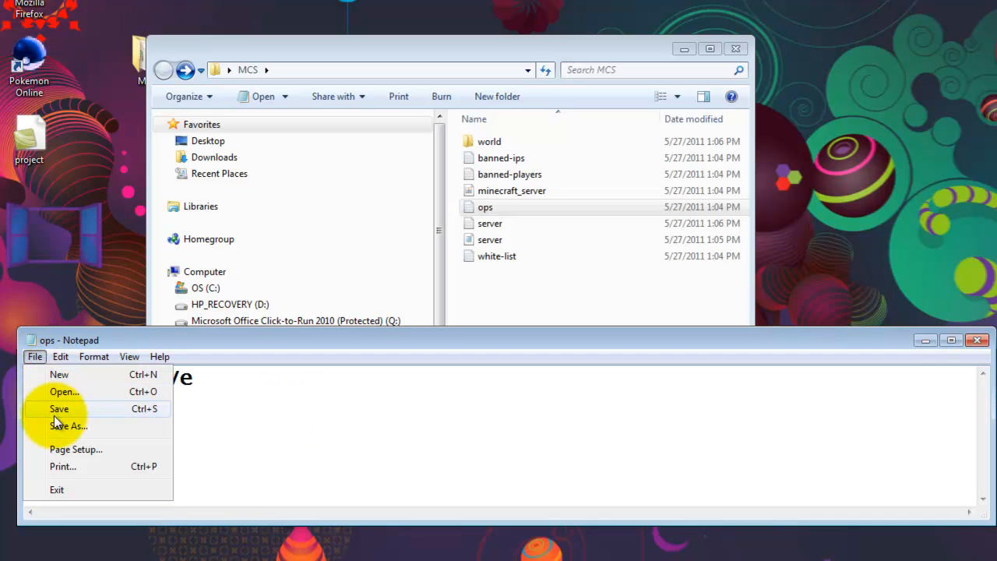
left_click(306, 411)
left_click(35, 355)
left_click(41, 408)
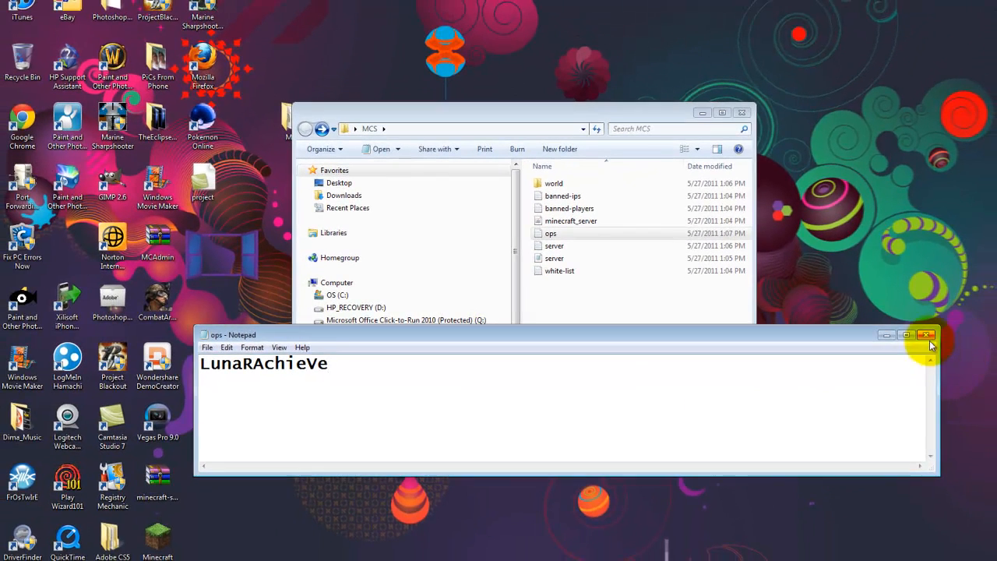
left_click(977, 340)
Open the server log text file from the MCS folder at full size, examine its entries and close it.
double_click(554, 246)
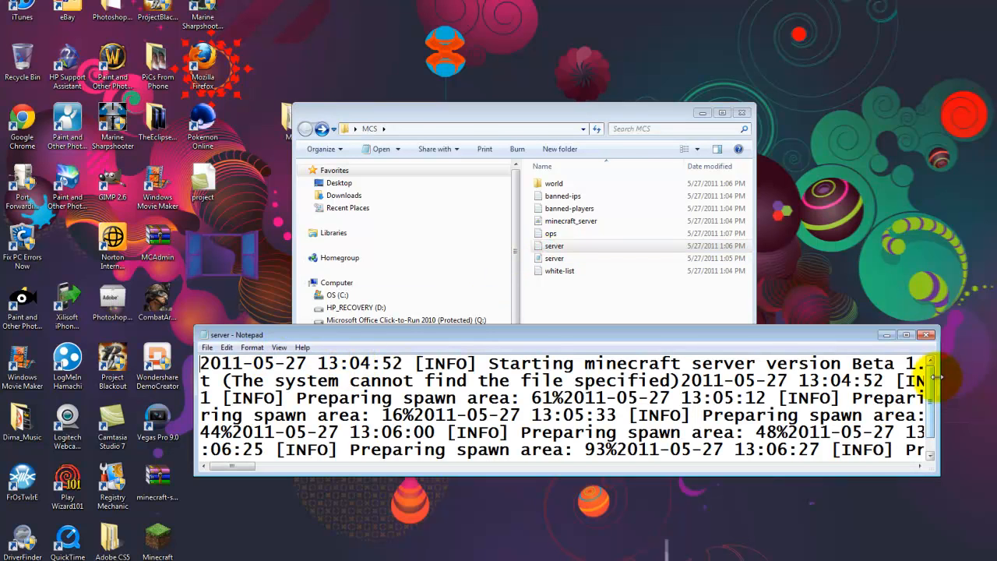
left_click(906, 336)
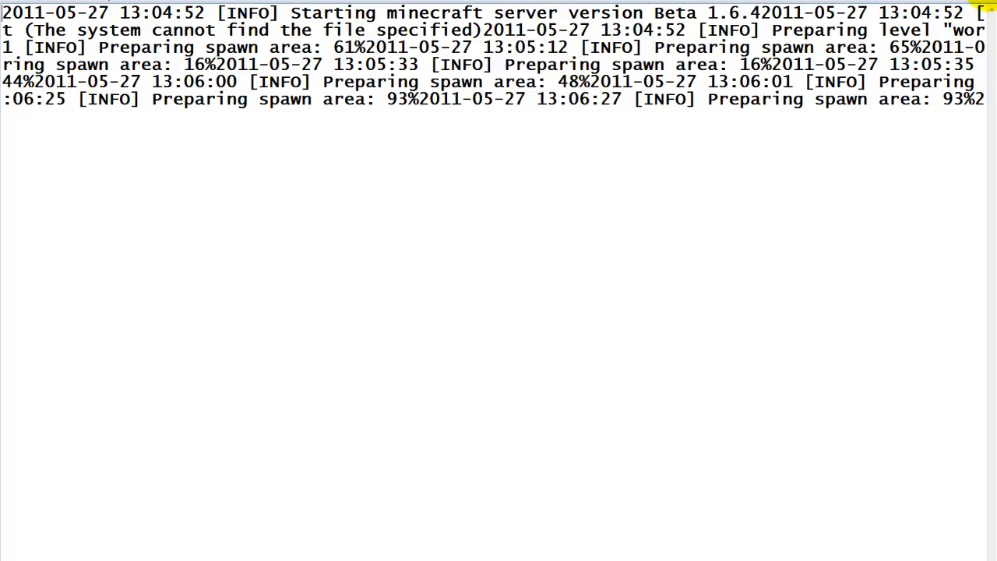
left_click(989, 6)
Open the server properties file, set allow-nether to false, and minimize the file after reviewing the remaining settings.
double_click(557, 259)
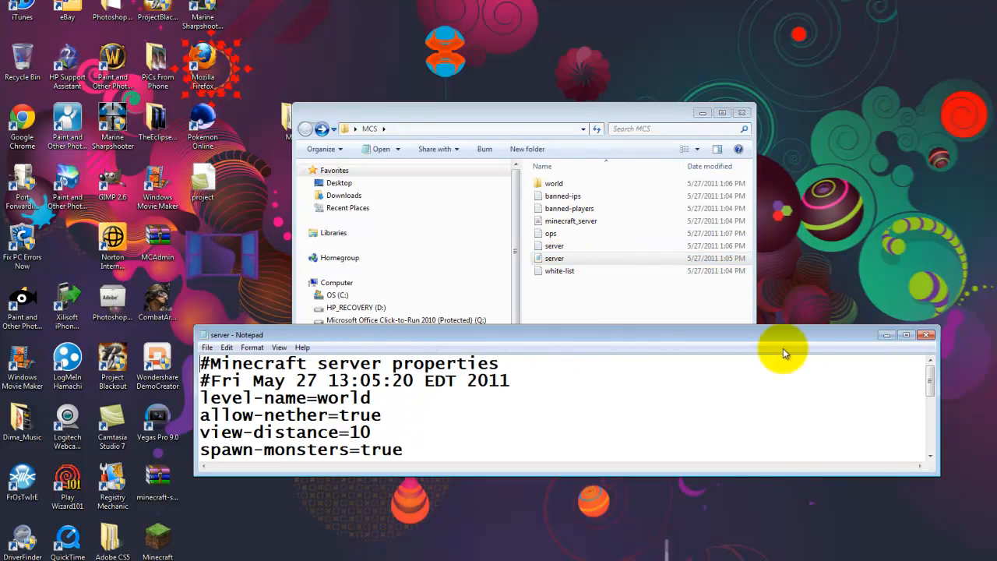
left_click(905, 334)
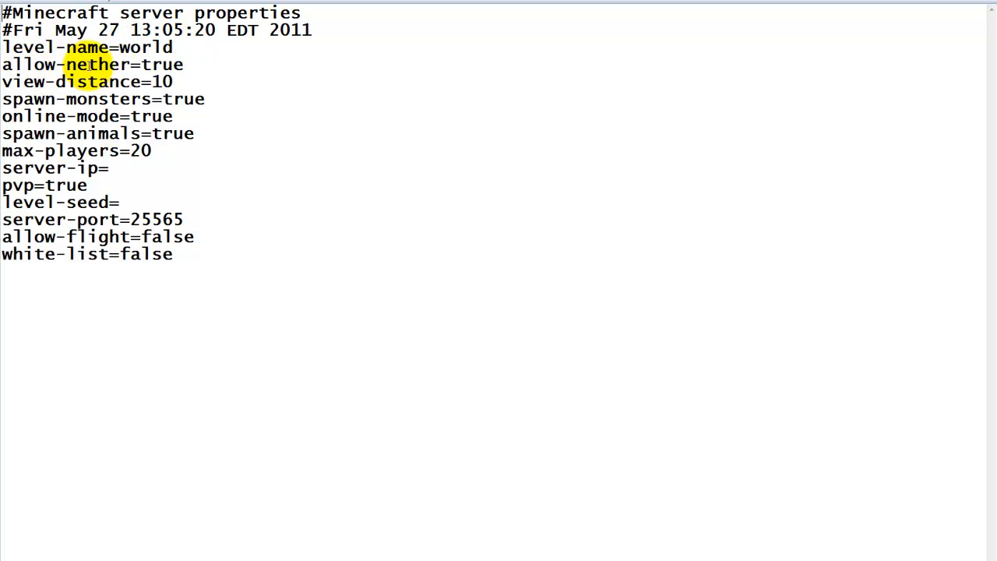
double_click(187, 65)
left_click_drag(187, 65, 140, 64)
type("false")
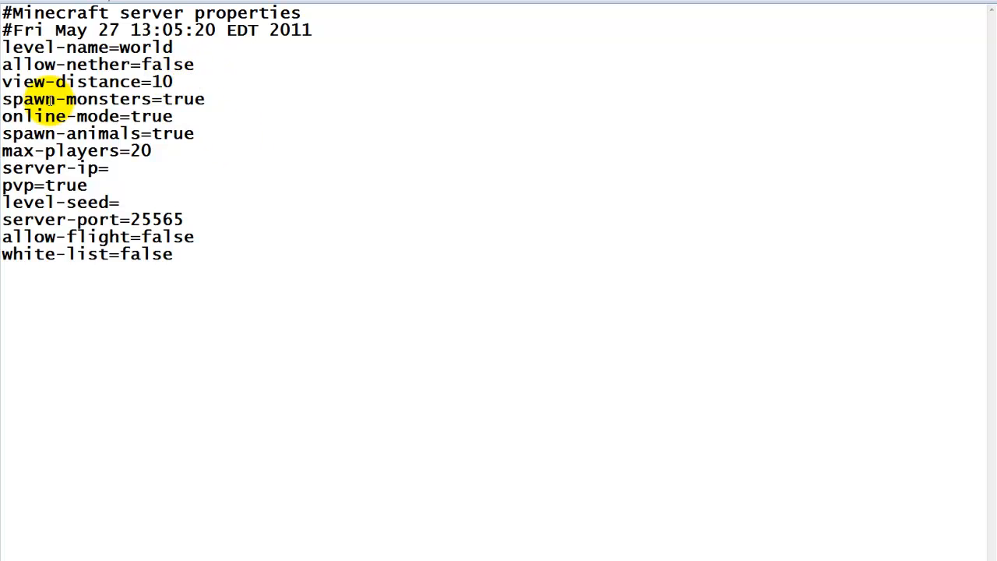
left_click_drag(207, 99, 163, 99)
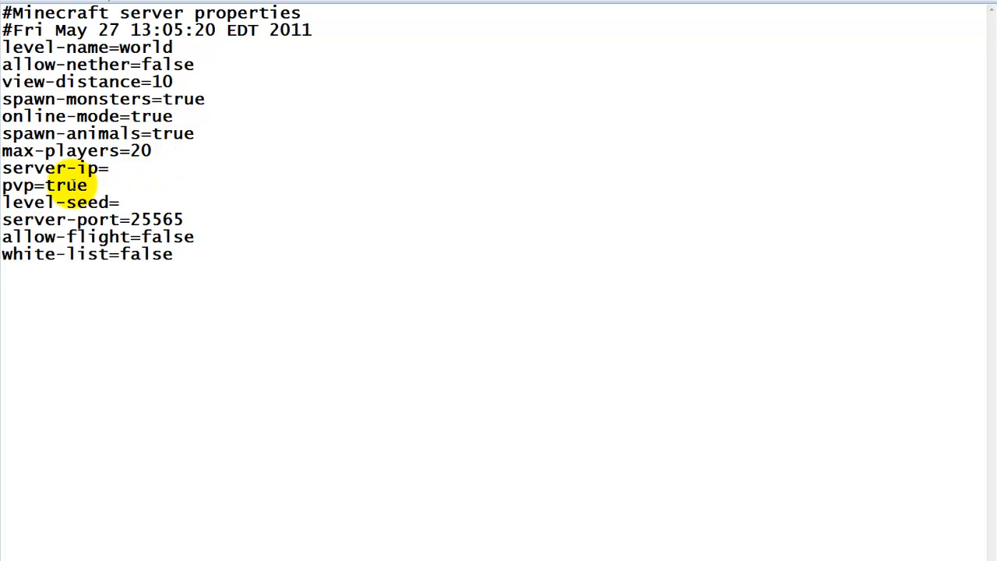
left_click_drag(140, 164, 12, 169)
left_click_drag(145, 174, 10, 167)
left_click(155, 193)
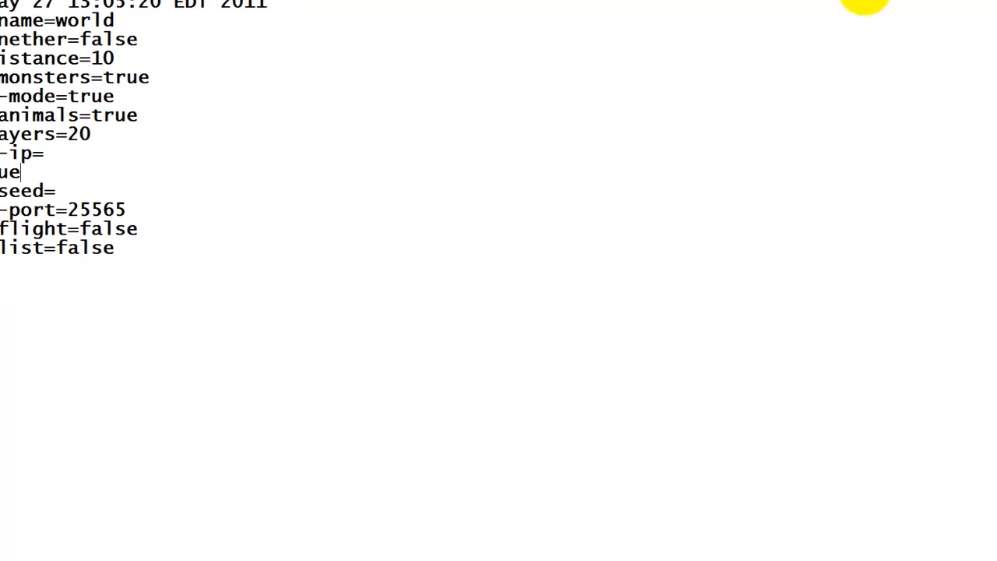
left_click(865, 1)
Try out placeholder text in the white-list file, clear it, and close the file without saving.
left_click(517, 255)
double_click(518, 255)
left_click_drag(208, 344, 214, 290)
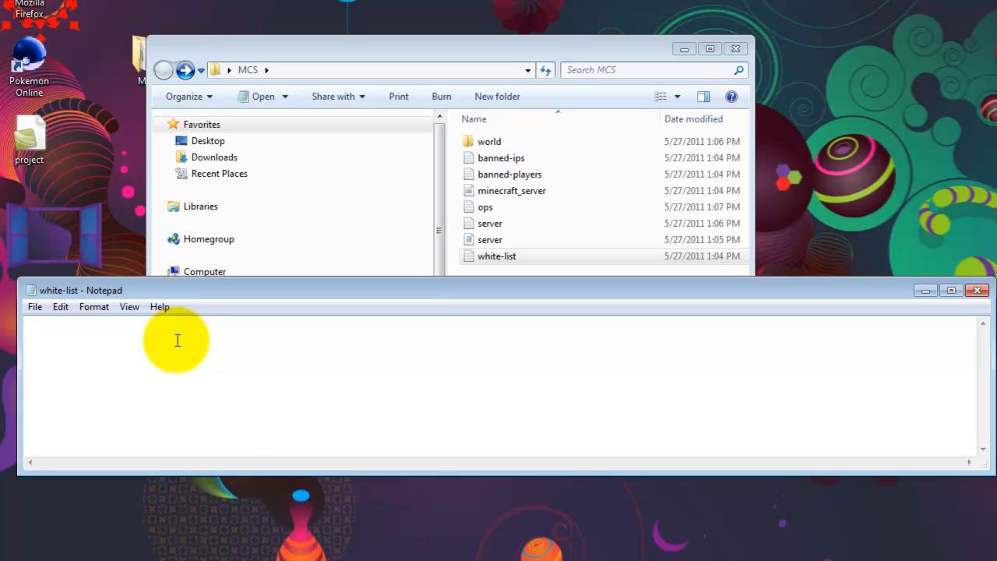
type("hgerughre")
key("BackSpace")
key("BackSpace")
key("BackSpace")
key("BackSpace")
key("BackSpace")
key("BackSpace")
key("BackSpace")
key("BackSpace")
key("BackSpace")
key("BackSpace")
key("BackSpace")
key("BackSpace")
key("BackSpace")
key("BackSpace")
key("BackSpace")
key("BackSpace")
key("BackSpace")
key("BackSpace")
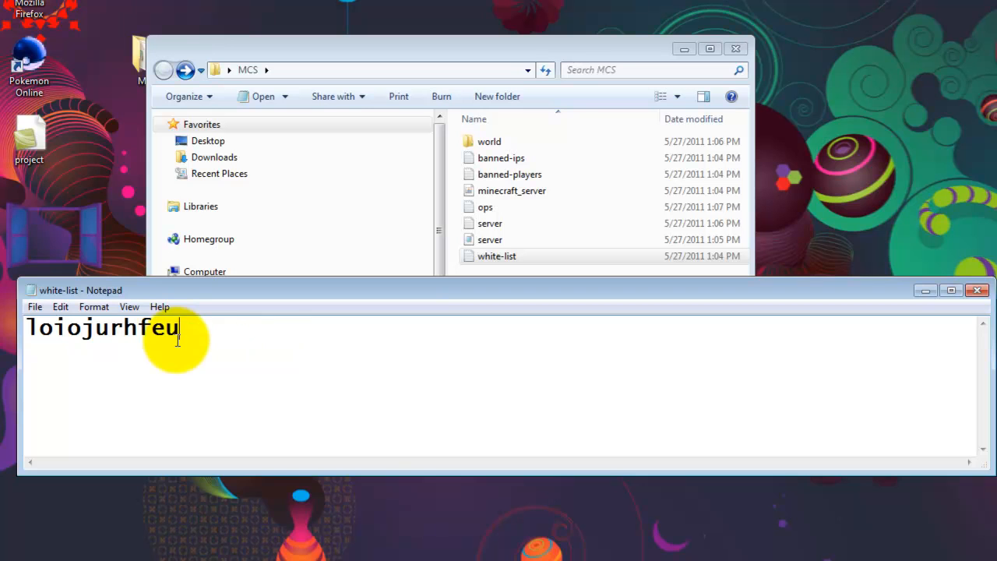
left_click(34, 310)
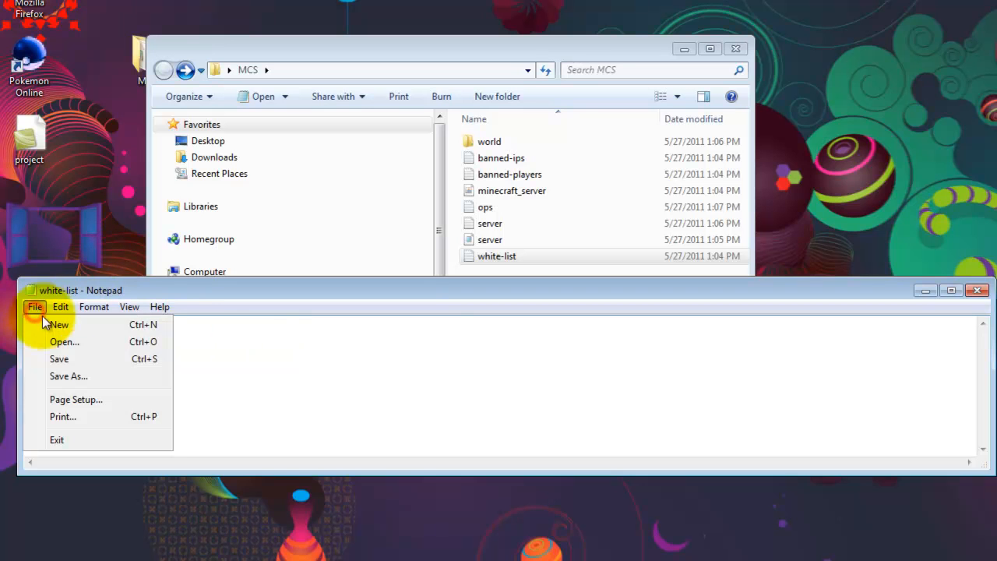
left_click(443, 348)
left_click(88, 345)
key("BackSpace")
left_click(987, 297)
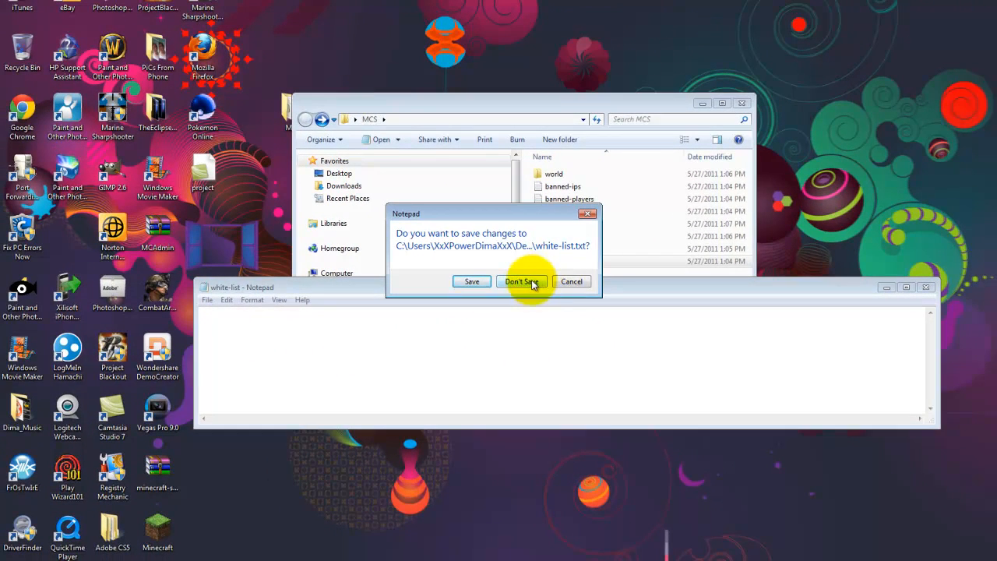
left_click(533, 284)
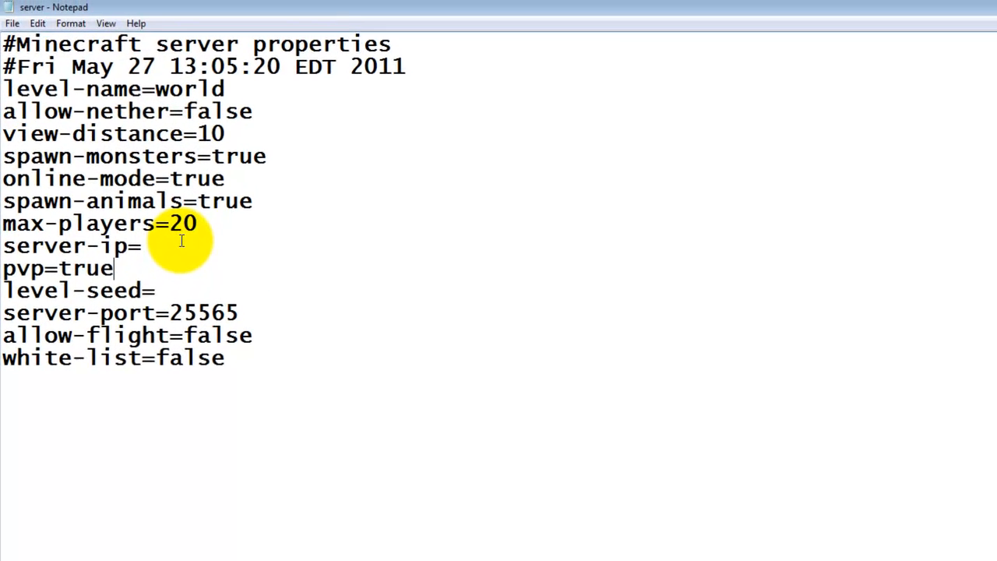
Save the edited server properties file and close it.
left_click(13, 24)
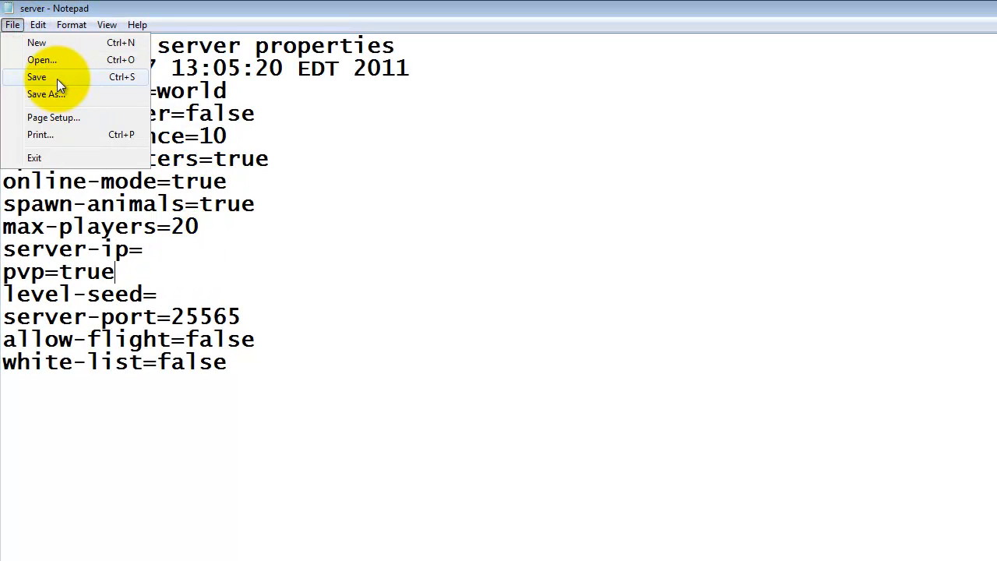
left_click(57, 79)
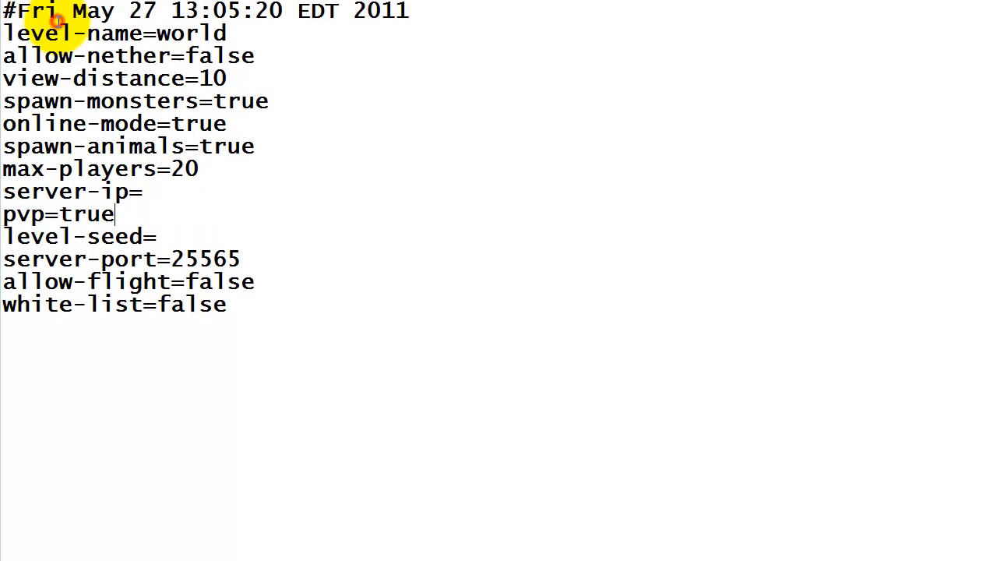
key("alt+F4")
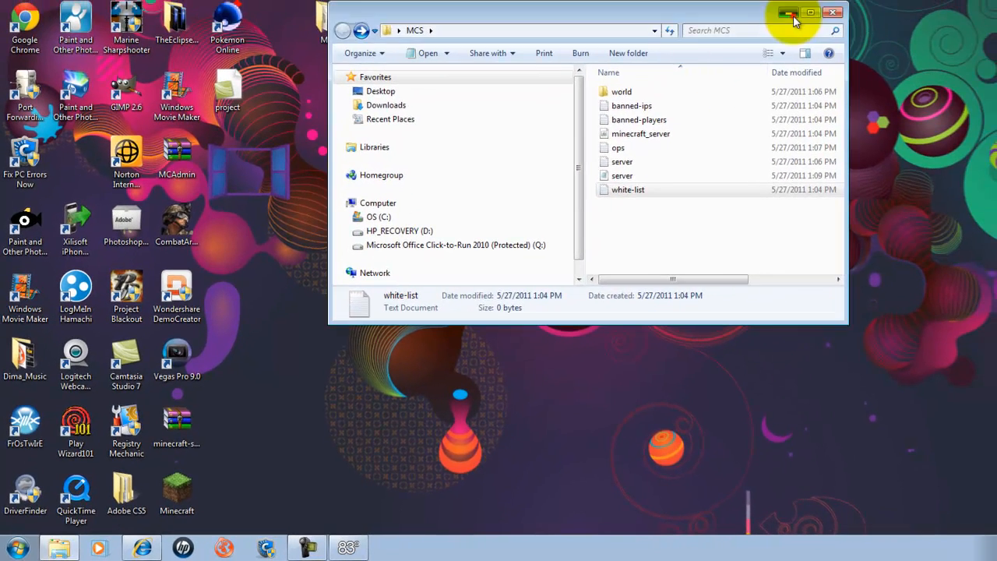
Run minecraft_server from the MCS folder again and reposition its window on the desktop.
left_click(795, 13)
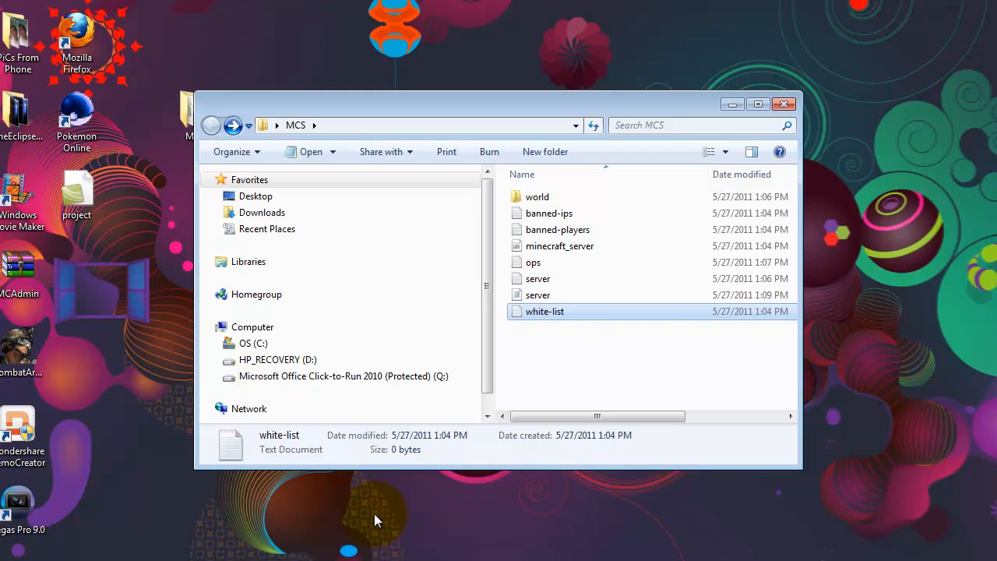
double_click(557, 245)
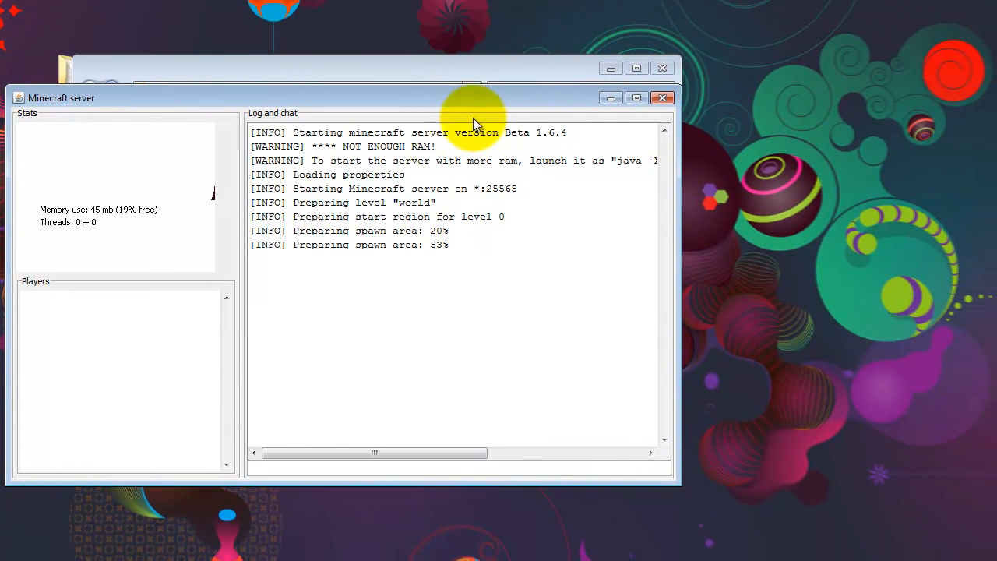
left_click_drag(477, 103, 537, 75)
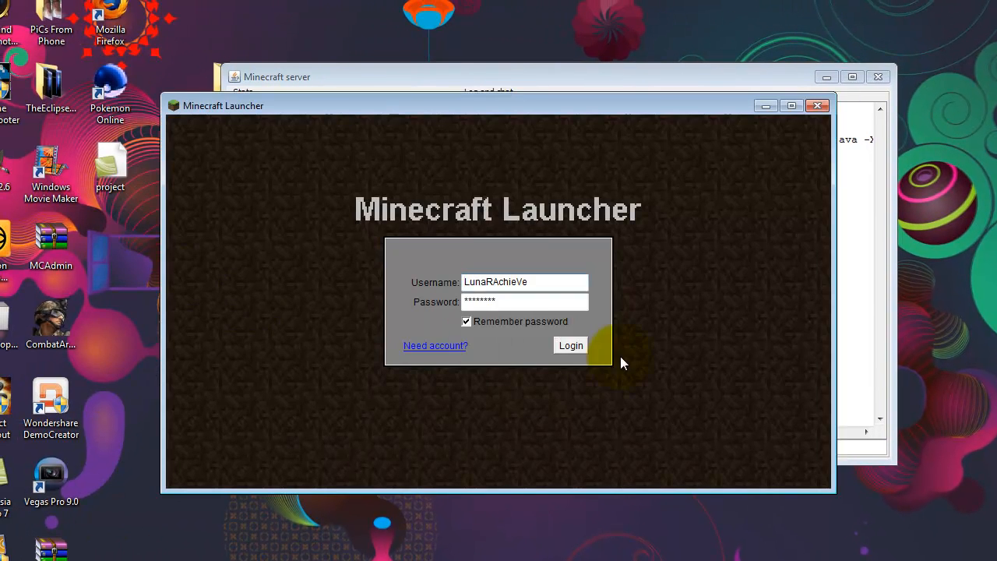
Launch Minecraft and connect to the multiplayer server at localhost, replacing the previously entered address.
left_click(571, 345)
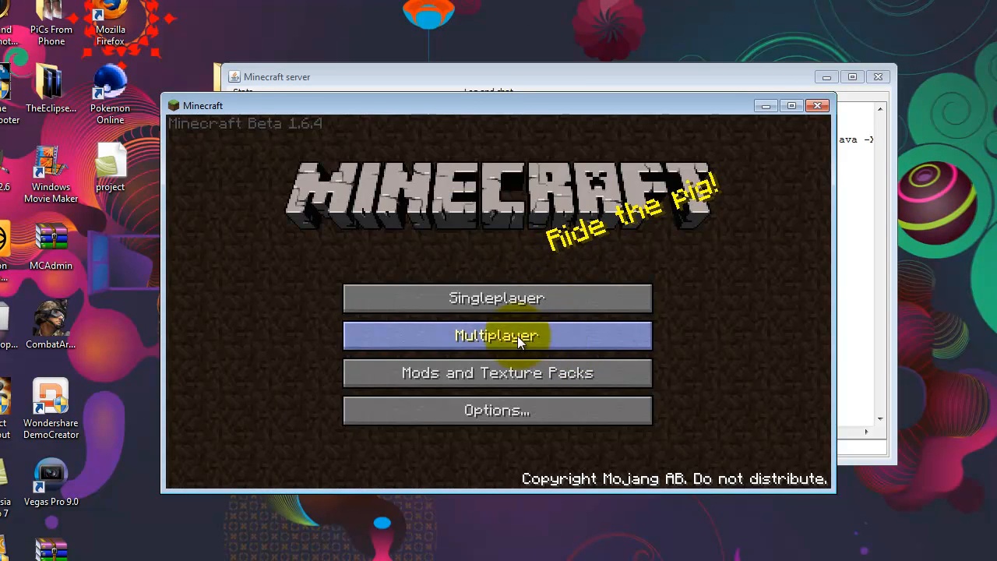
left_click(532, 336)
key("BackSpace")
key("BackSpace")
key("BackSpace")
key("BackSpace")
key("BackSpace")
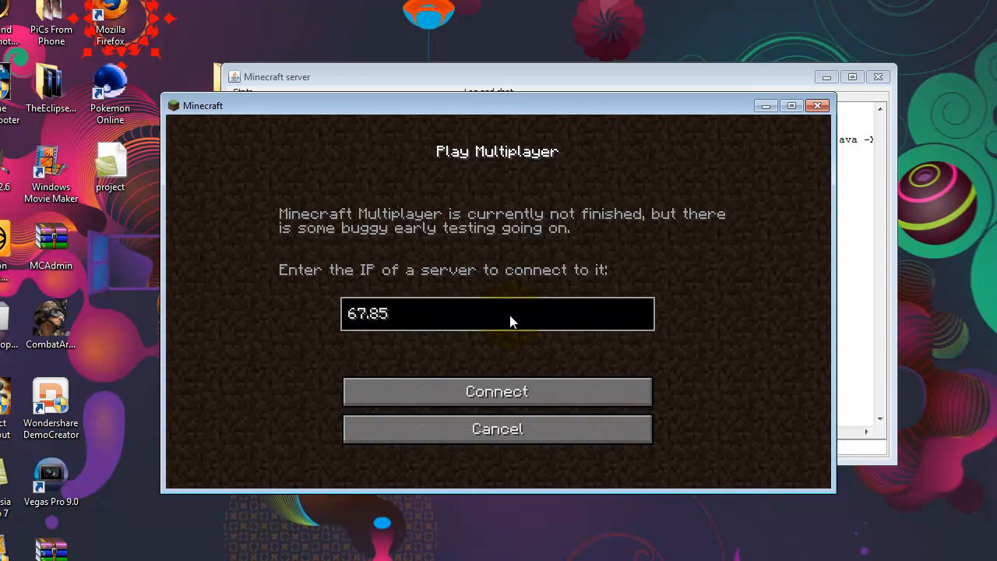
key("BackSpace")
key("BackSpace")
key("BackSpace")
key("BackSpace")
key("BackSpace")
key("BackSpace")
type("localhost")
left_click(495, 385)
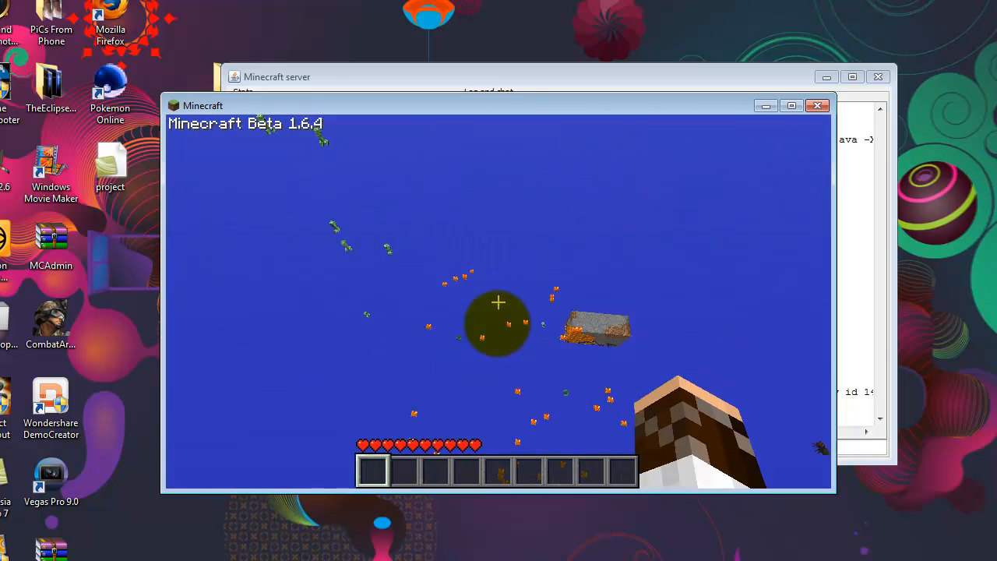
Look around the joined world briefly, then disconnect from the server and minimize the Minecraft game.
right_click(497, 302)
left_click(499, 302)
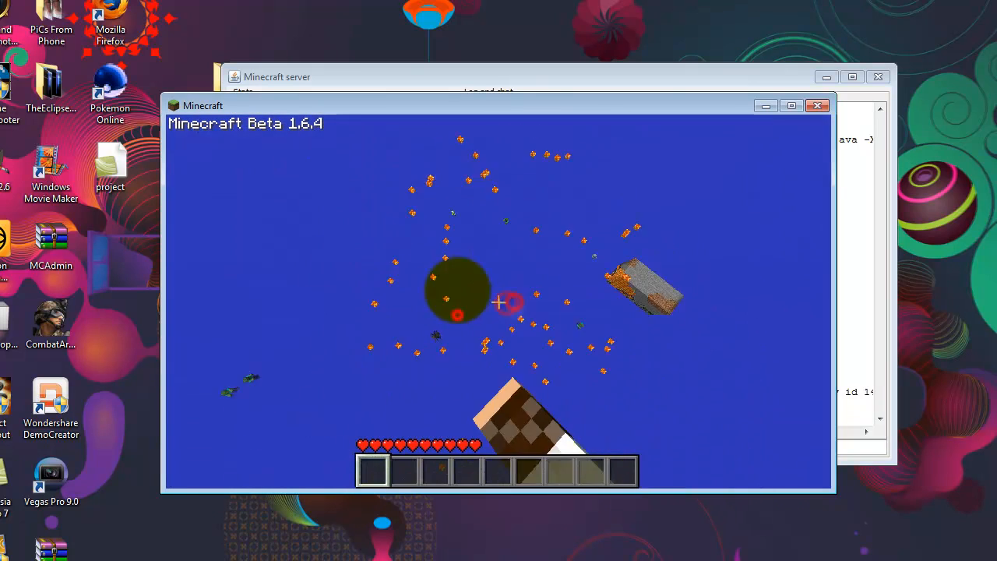
key("Escape")
key("Escape")
key("Escape")
left_click(502, 395)
left_click(759, 105)
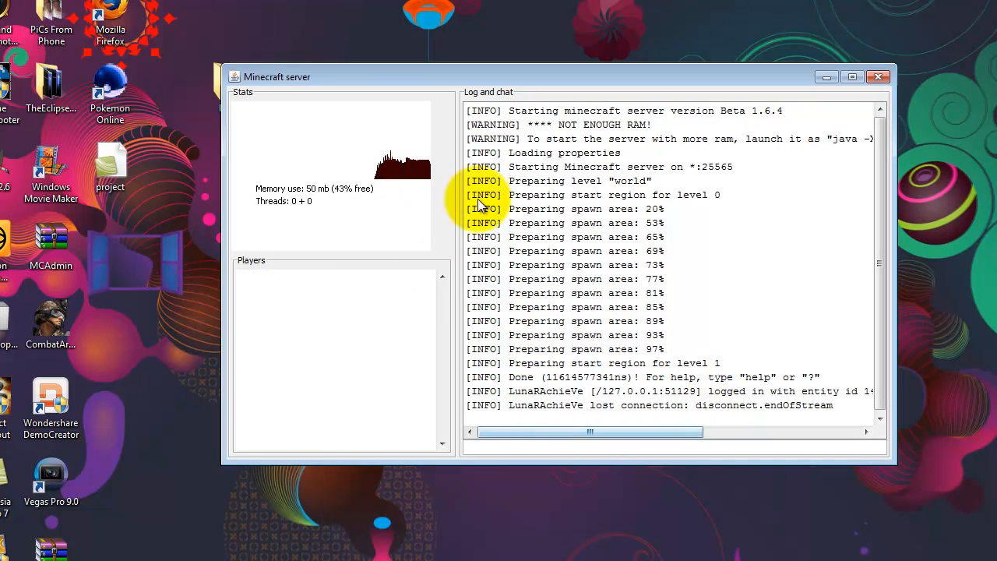
Shut down the Minecraft server by running the stop command in its console.
left_click(556, 446)
type("stop")
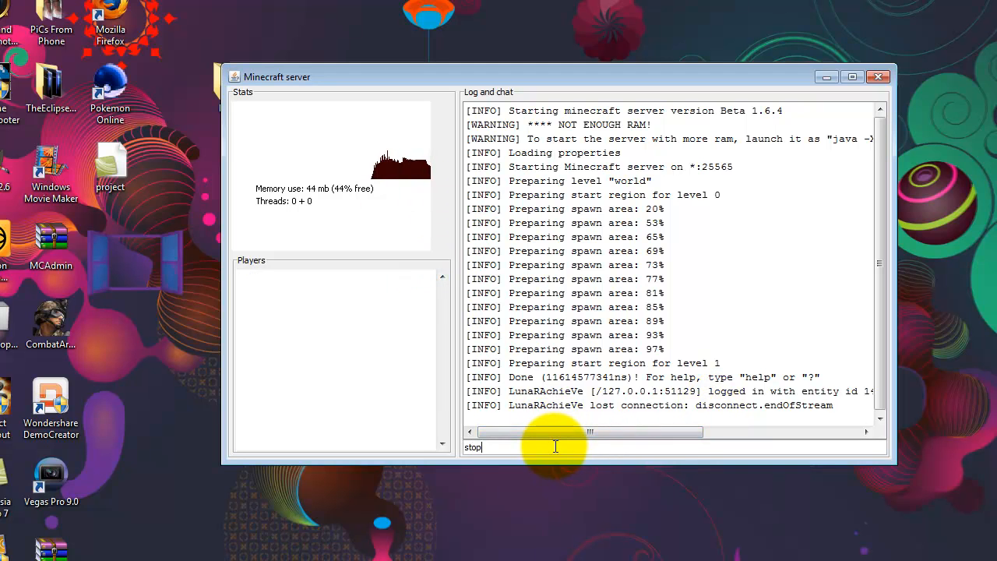
key("Return")
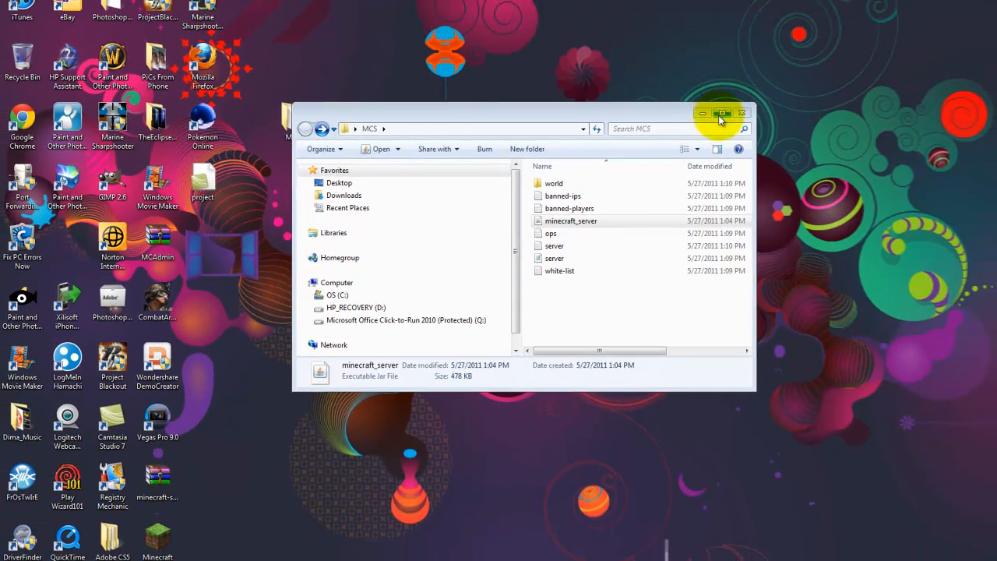
Minimize the MCS folder window and enter ipchicken.com as the browser's web address.
left_click(765, 76)
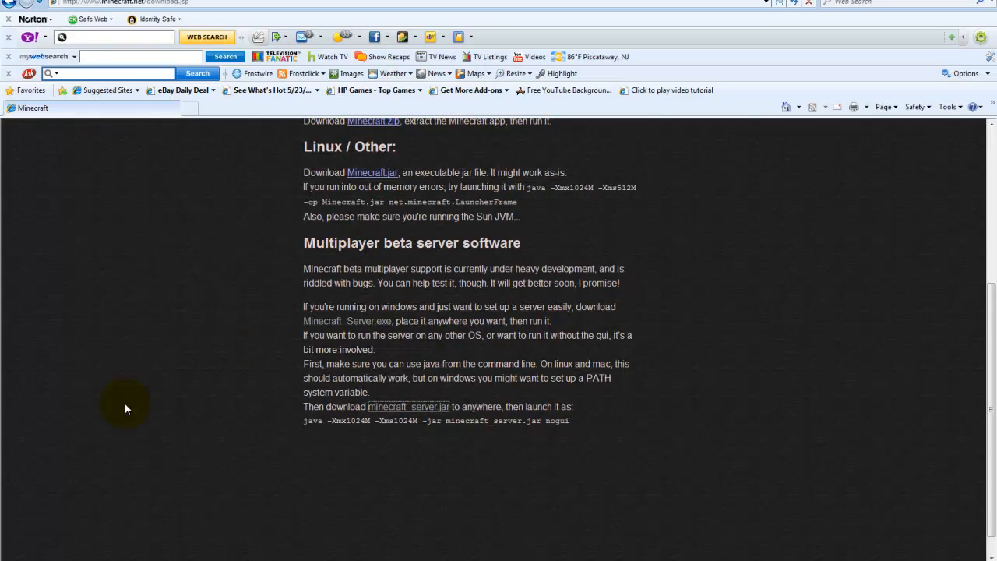
left_click(194, 2)
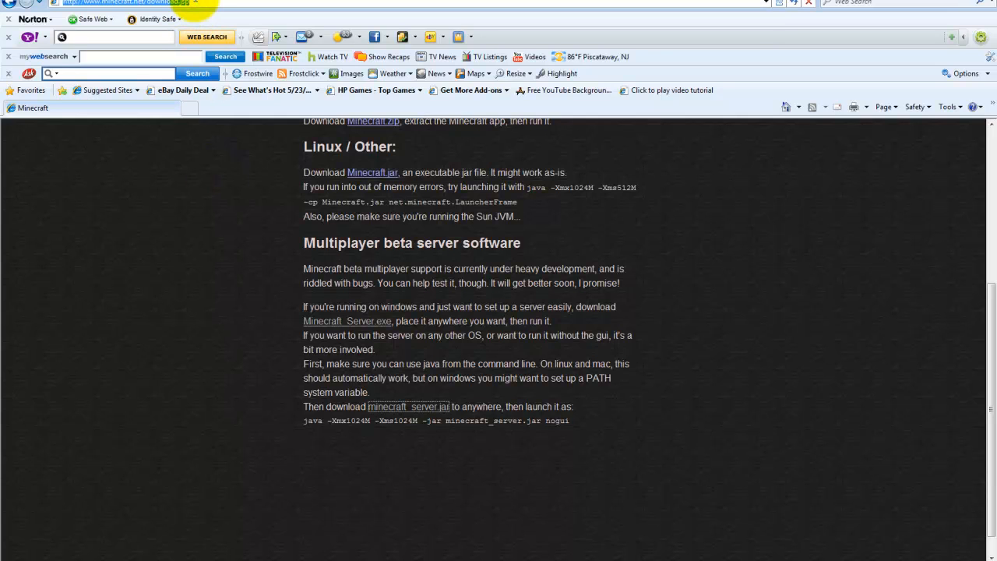
type("io")
key("BackSpace")
type("pc")
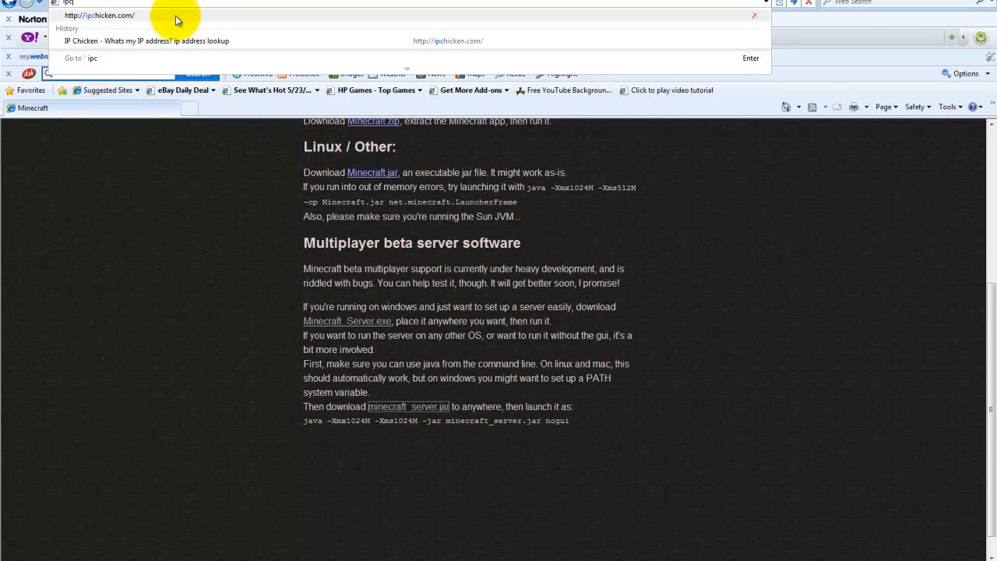
left_click(126, 212)
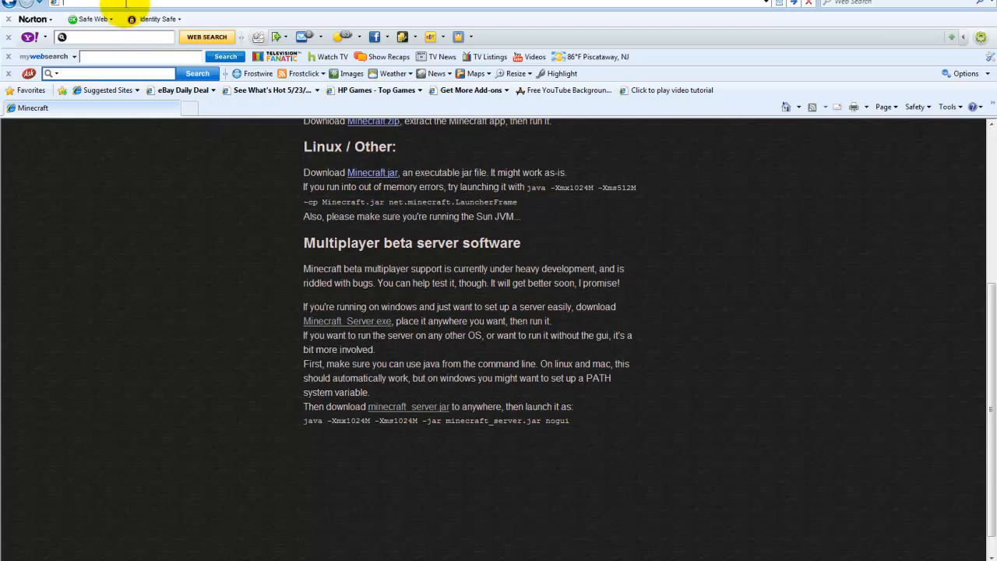
left_click(137, 2)
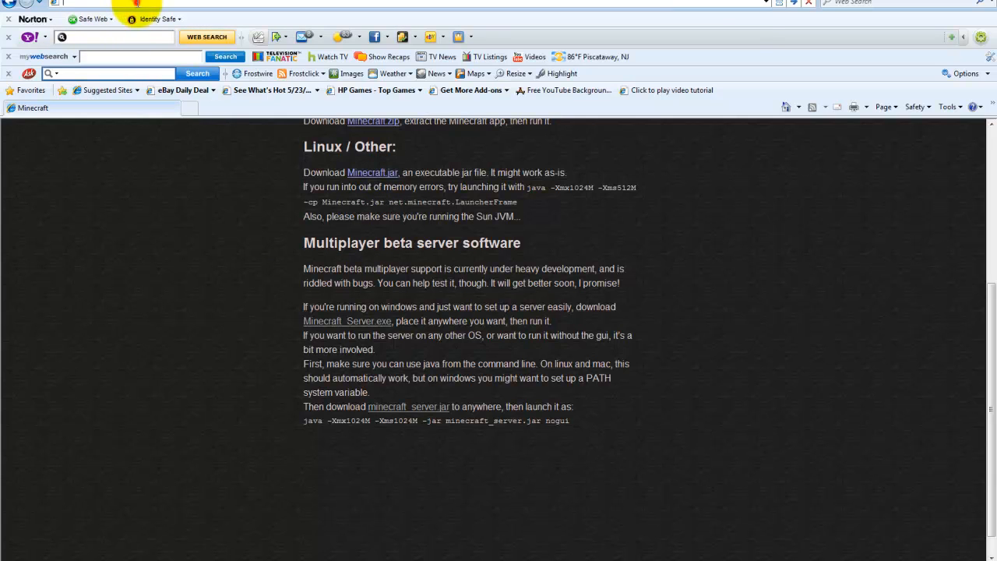
type("ipchickn")
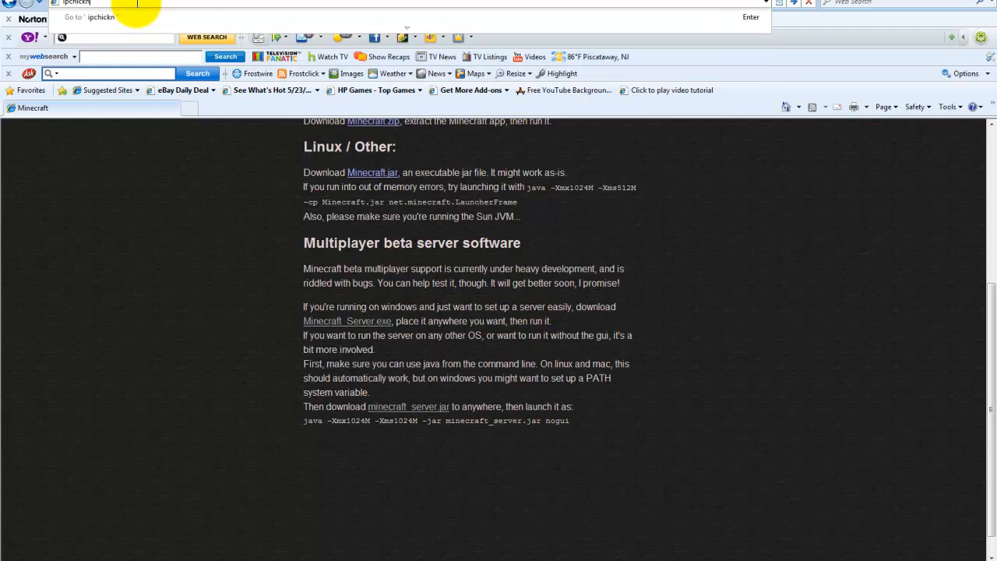
key("BackSpace")
key("BackSpace")
type("ken.com")
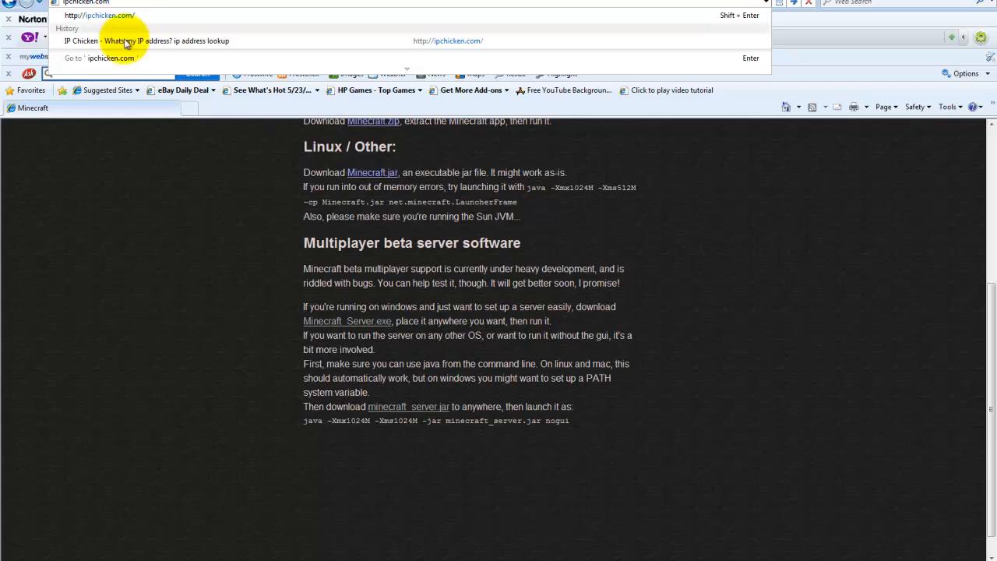
key("Return")
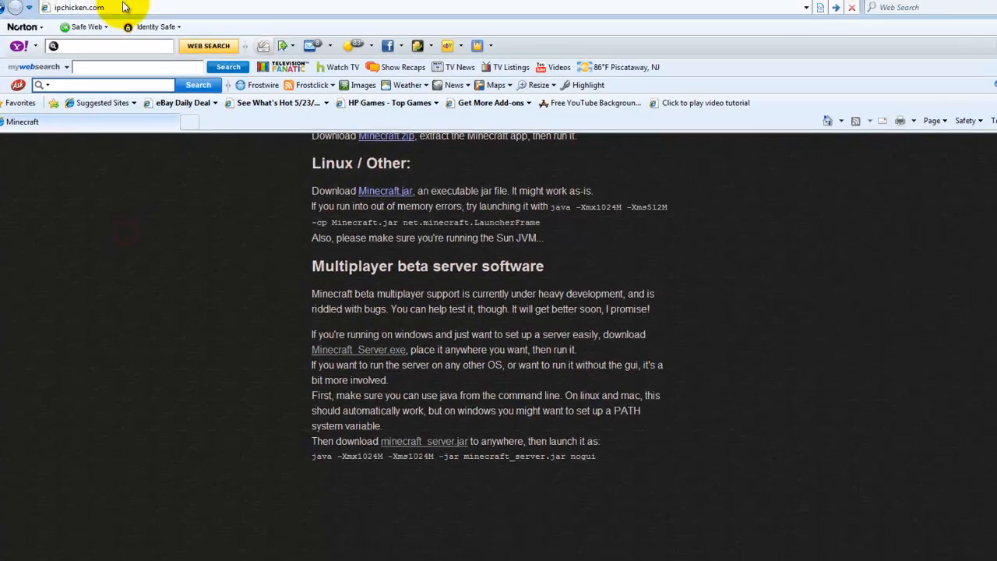
Clear the browser's address field and minimize the browser to reveal the desktop.
left_click(124, 7)
key("BackSpace")
left_click(996, 6)
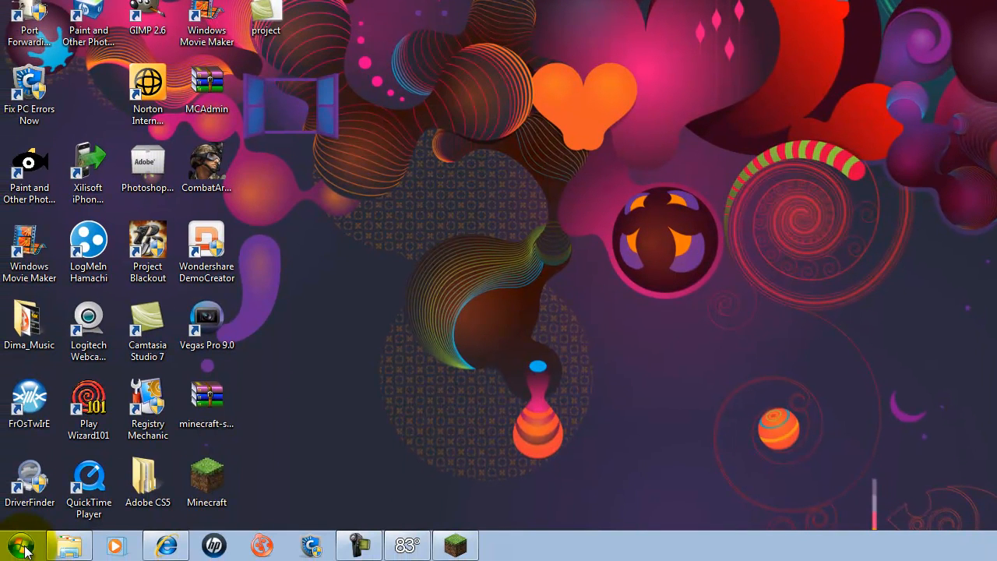
Open a command prompt by running cmd and reposition its window on the desktop.
left_click(23, 546)
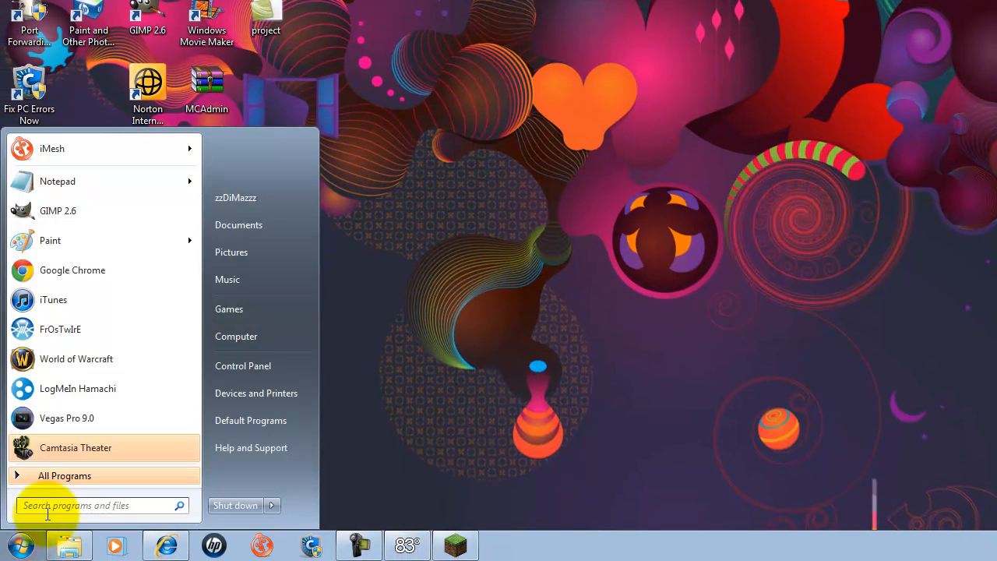
left_click(84, 503)
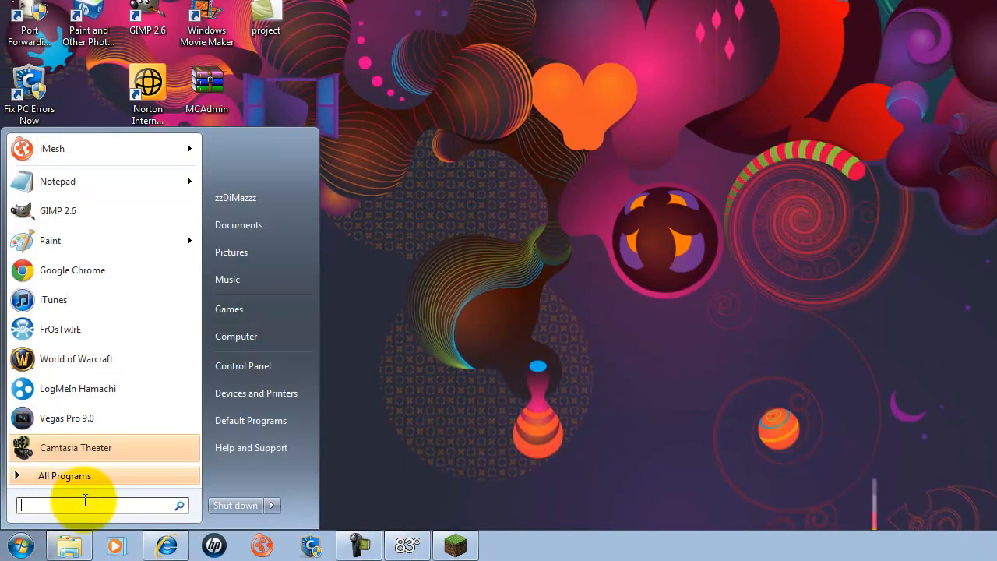
type("c")
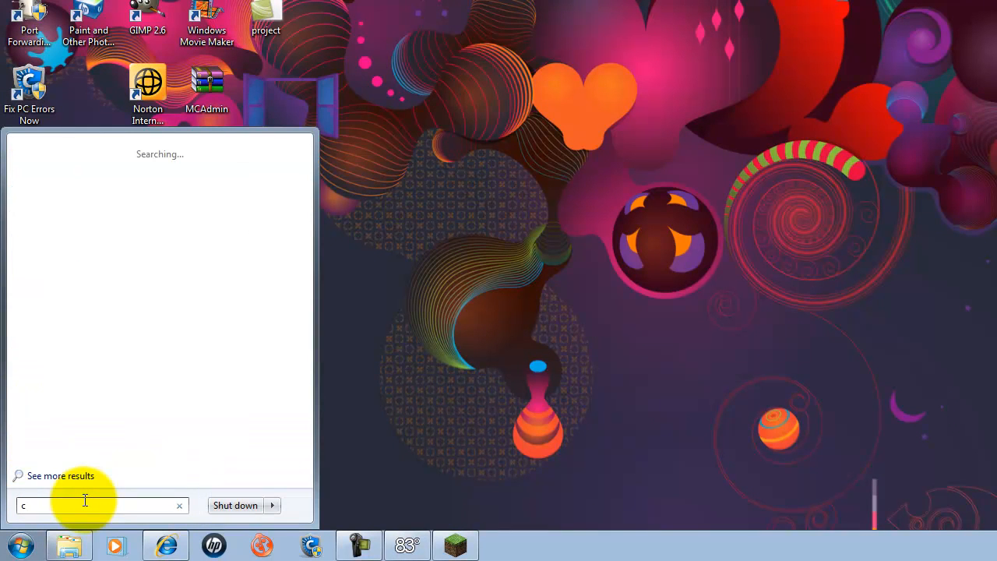
type("md")
key("Return")
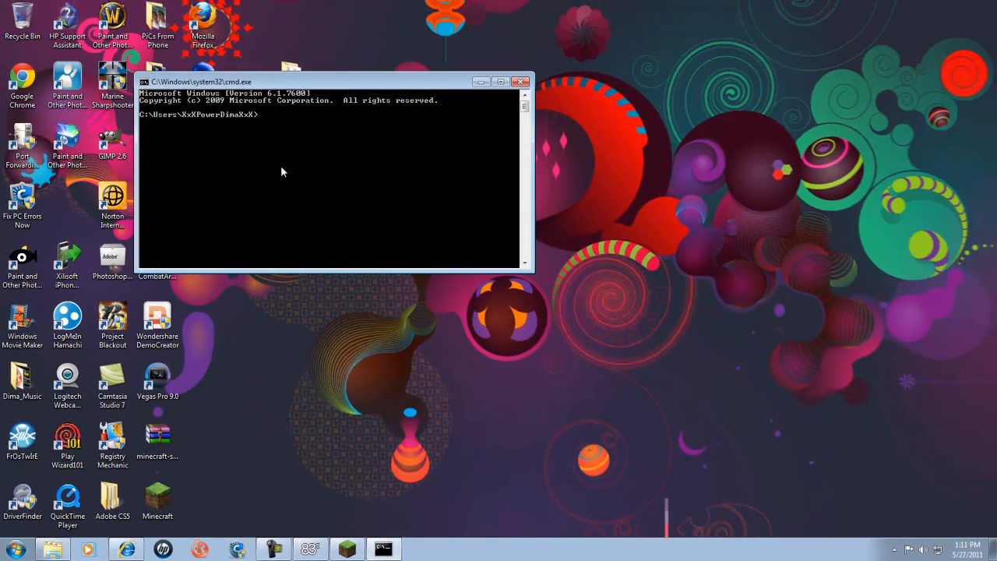
left_click_drag(428, 77, 530, 94)
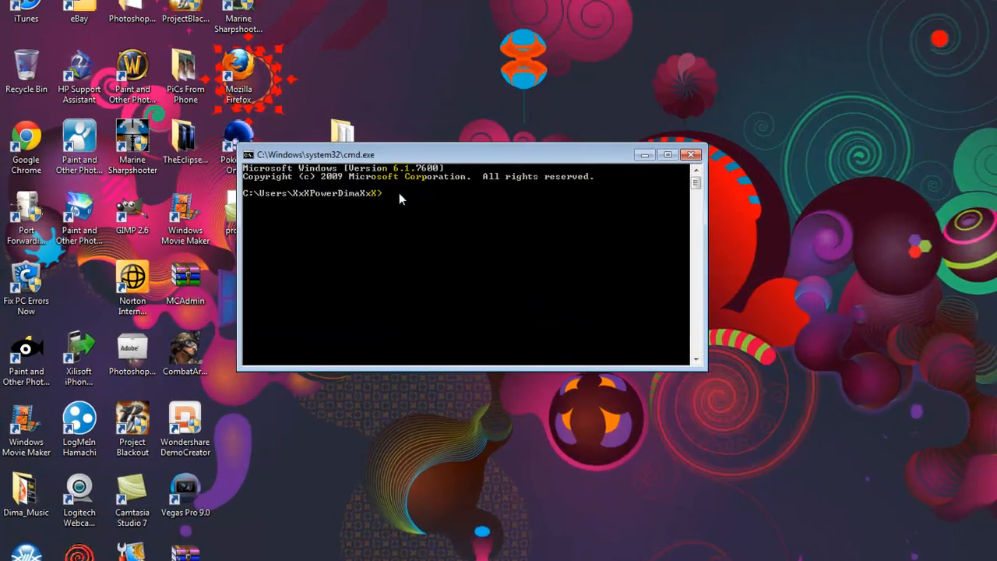
Run ipconfig and examine the Local Area Connection's IPv4 address and default gateway.
type("ipconfig")
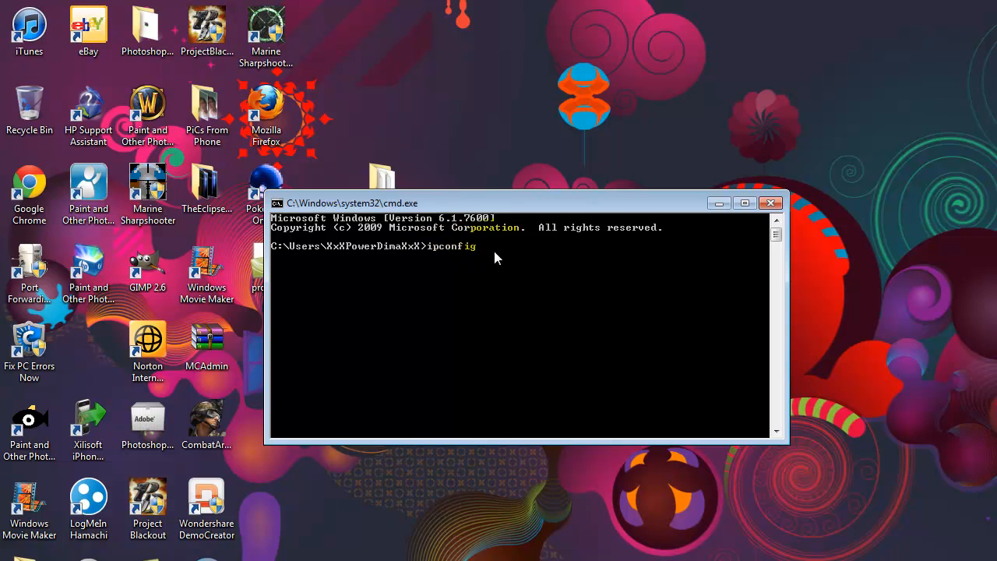
key("Return")
left_click_drag(775, 249, 775, 231)
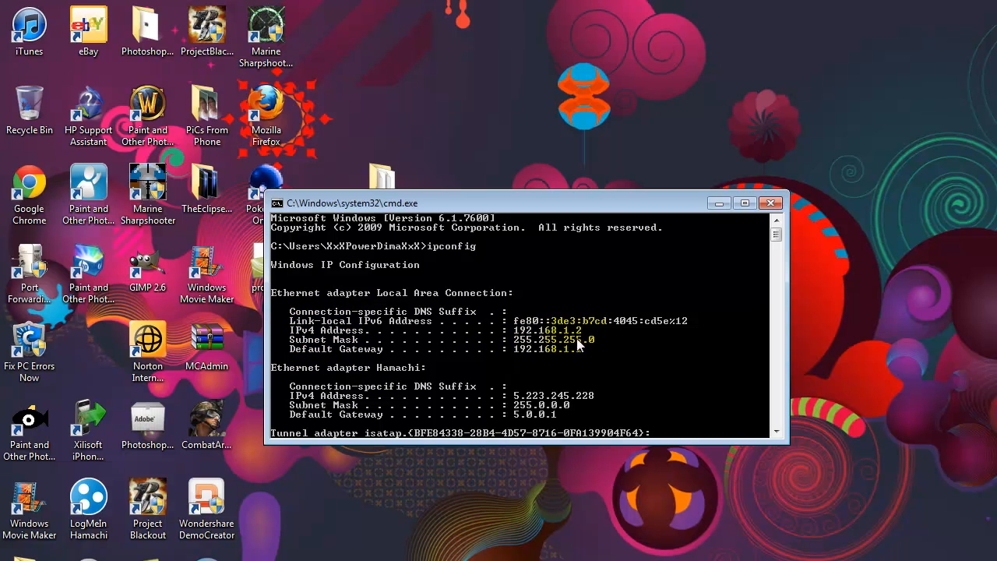
Switch to the browser and load the router's default gateway address 192.168.1.1, rechecking it in the command prompt.
key("alt+Tab")
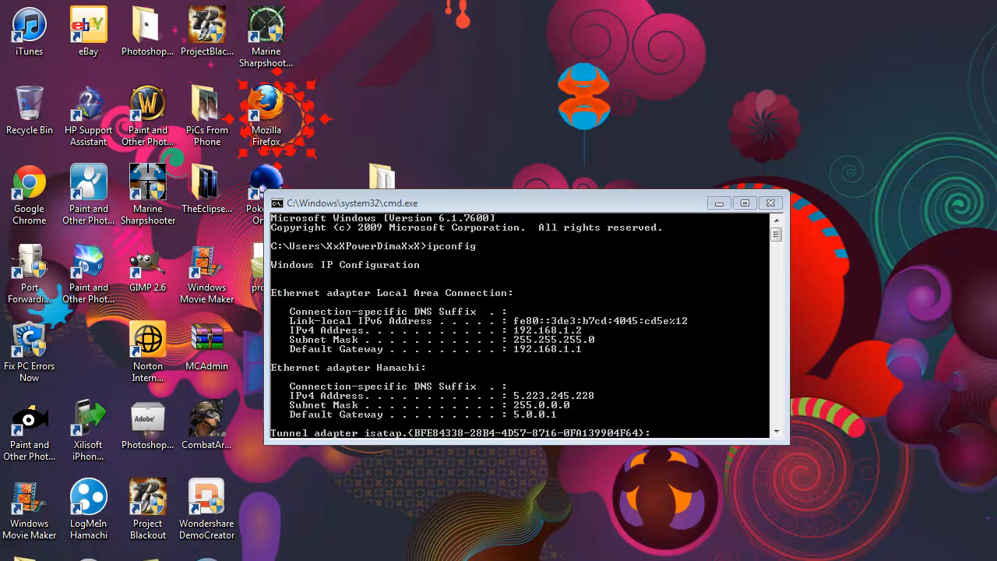
key("super+Down")
key("alt+Tab")
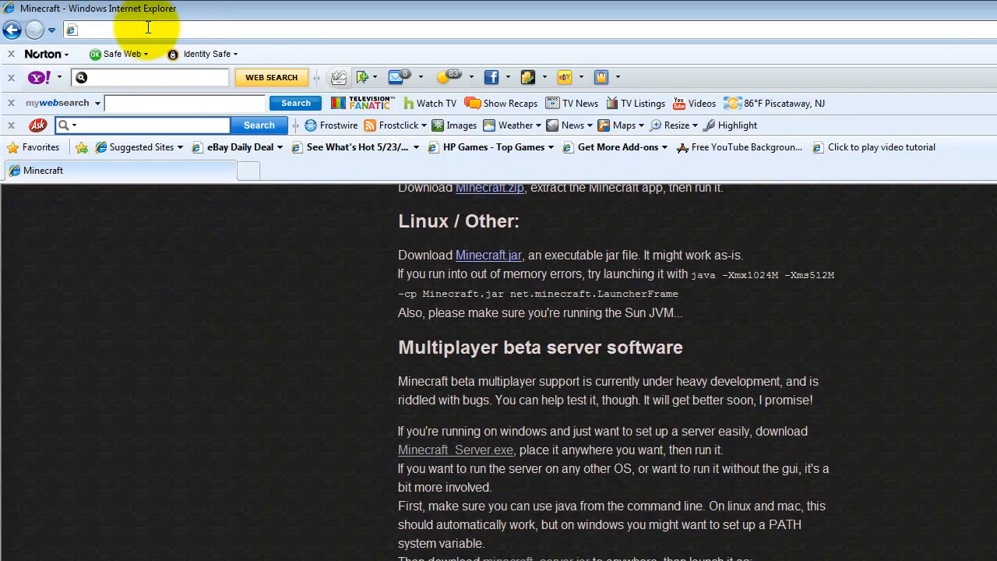
type("192")
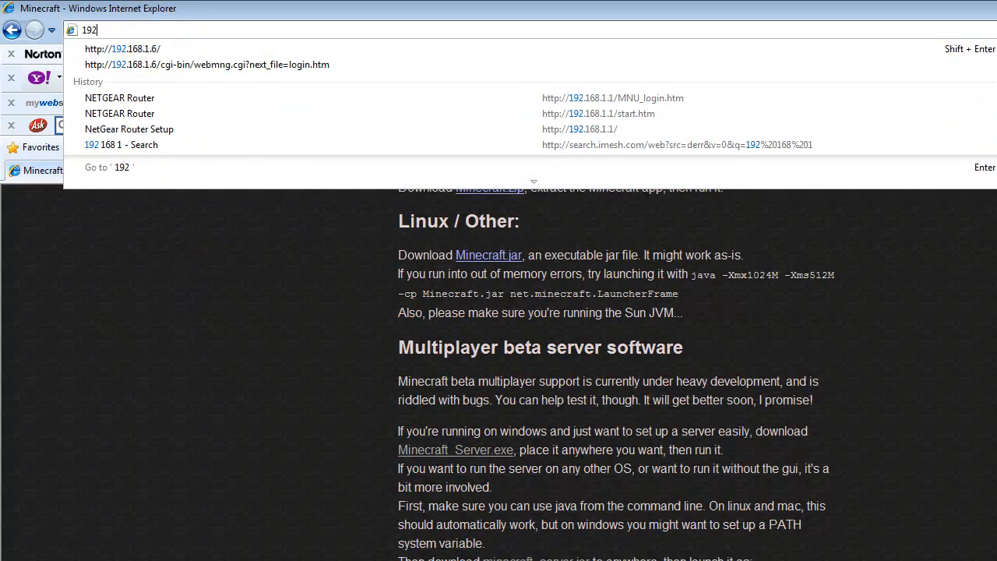
key("alt+Tab")
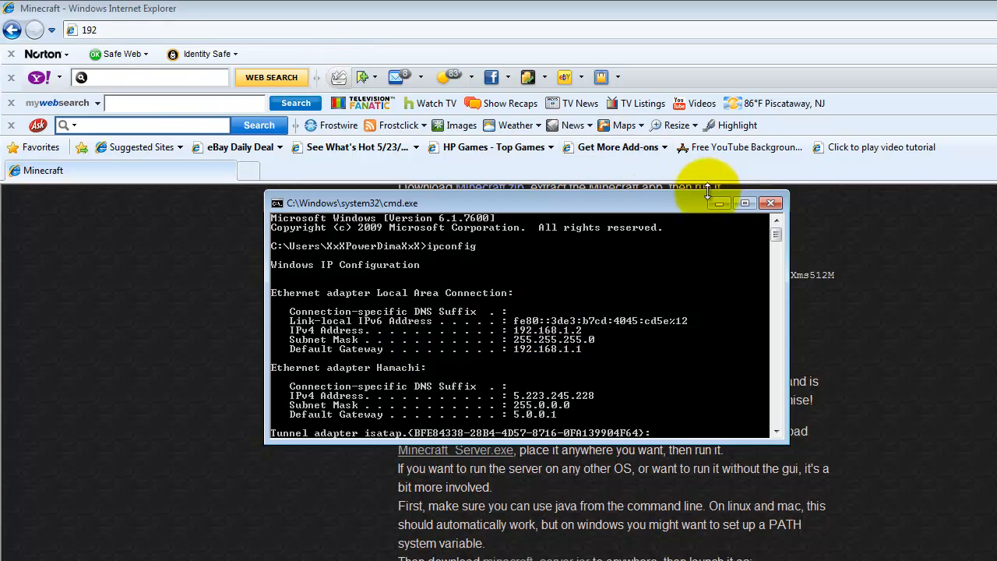
left_click(171, 7)
left_click(106, 32)
type("192.169")
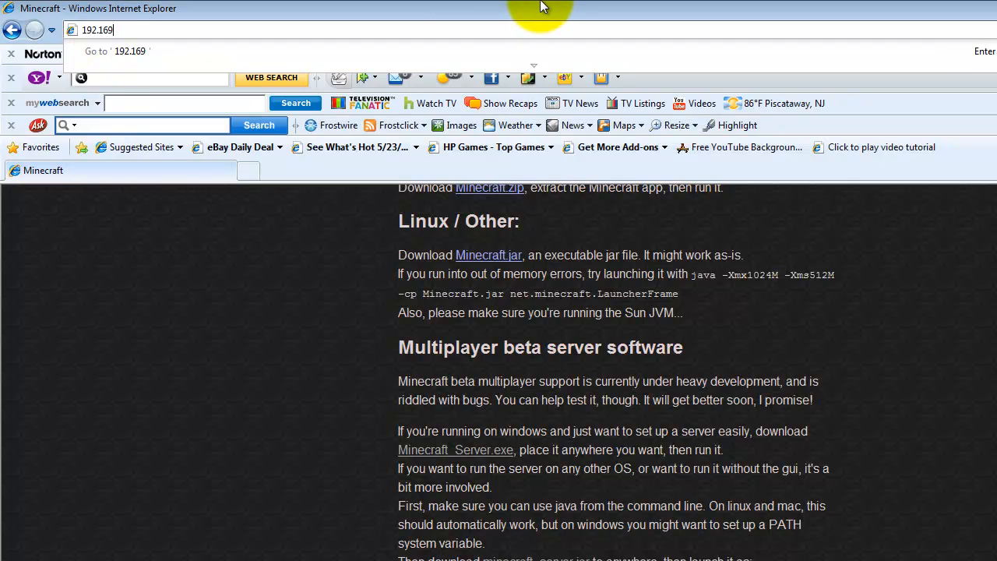
key("BackSpace")
type("8")
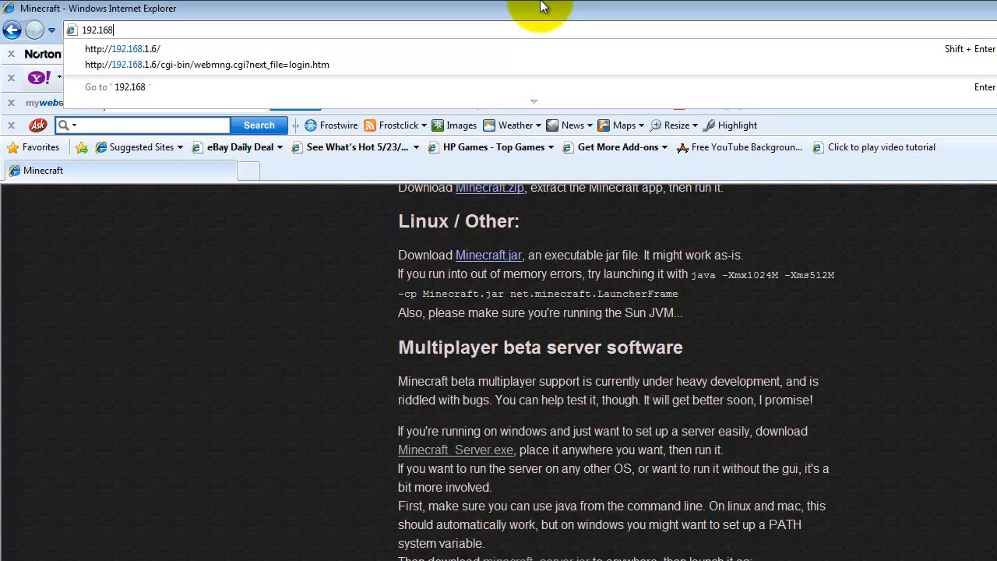
type(".1.1")
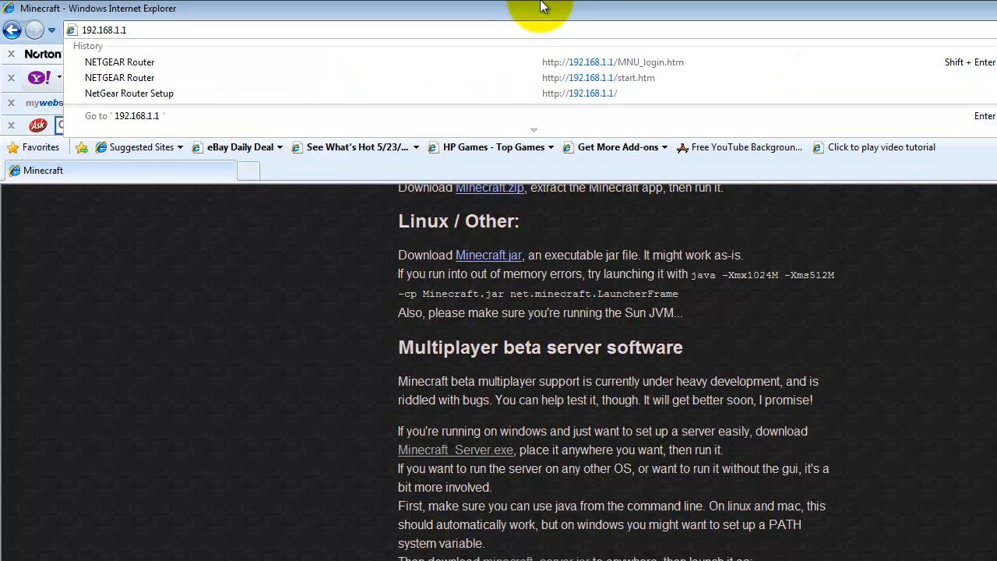
key("Return")
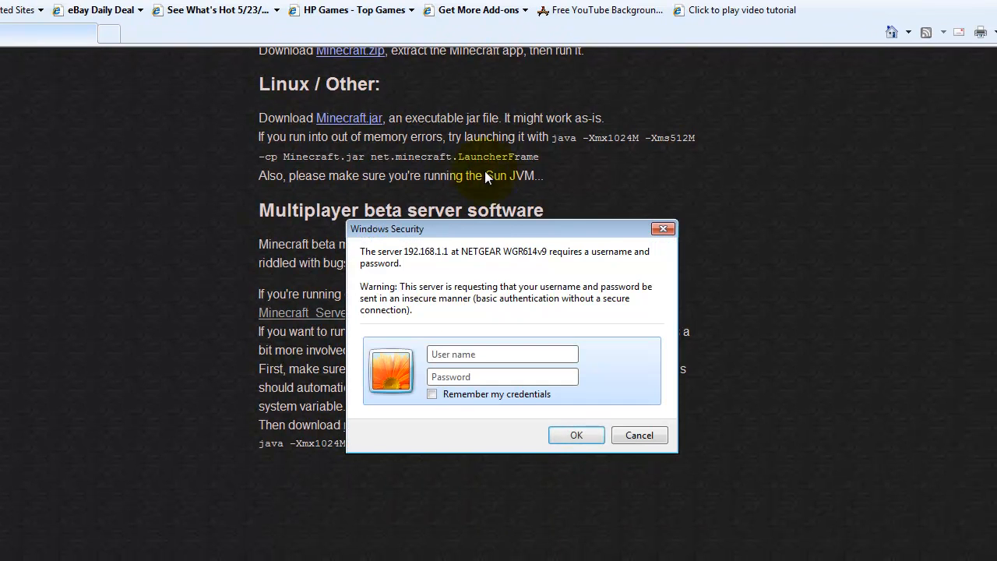
Log in to the NETGEAR router with the user name admin and the router password.
left_click_drag(486, 229, 456, 156)
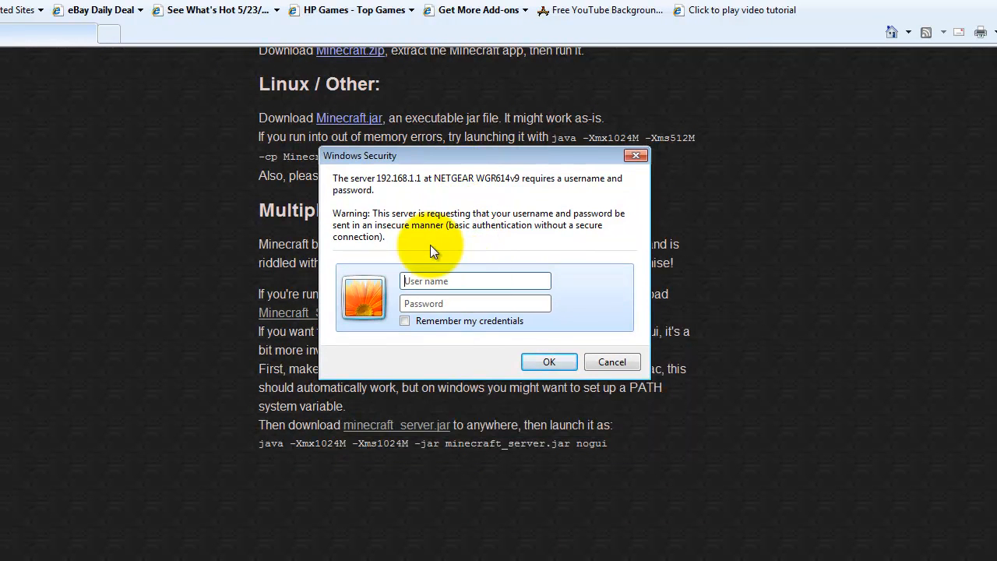
left_click(411, 280)
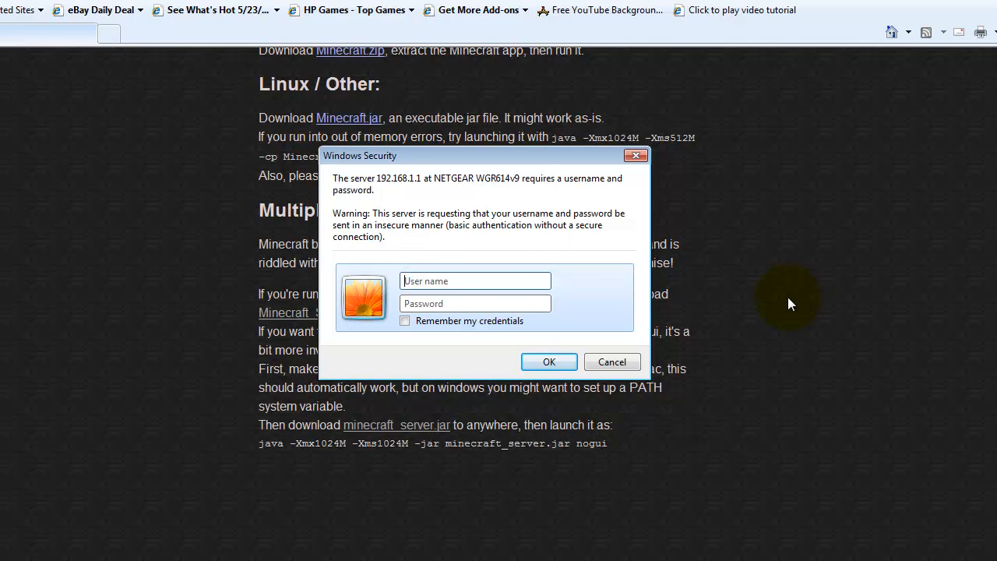
type("admin")
left_click(533, 306)
type("pa")
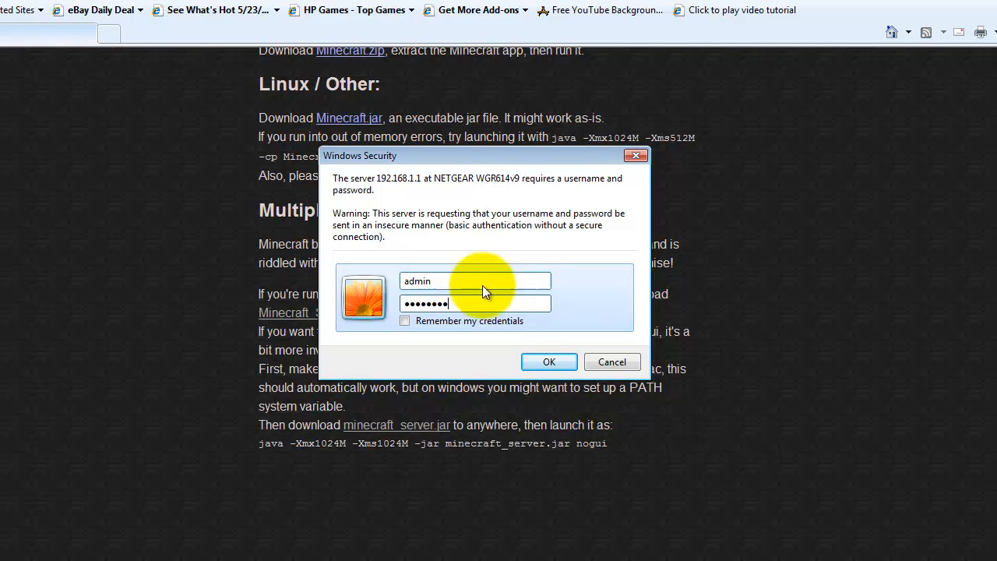
left_click_drag(440, 160, 435, 163)
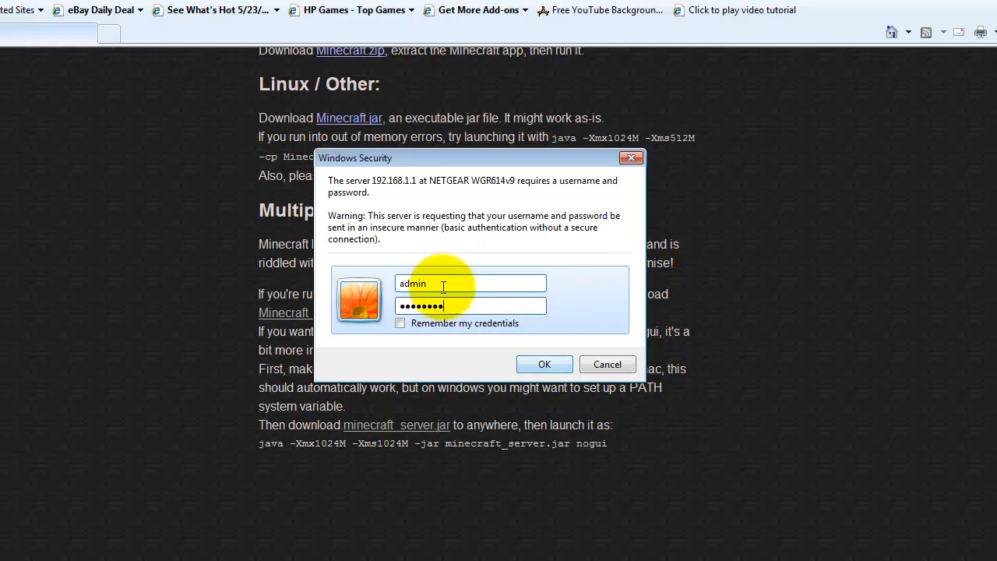
left_click(544, 364)
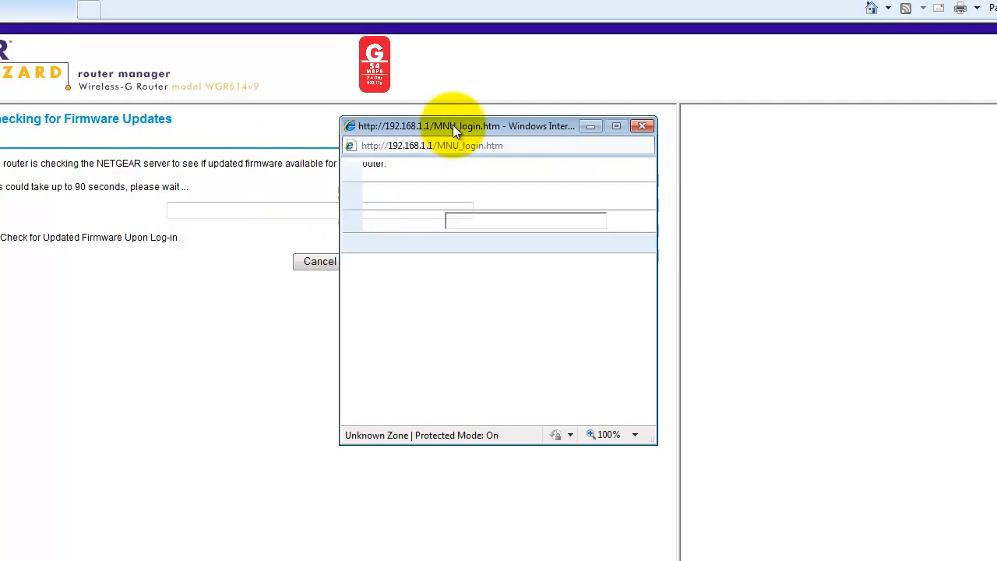
Close the NETGEAR pop-up message and open the router's Port Forwarding / Port Triggering settings.
left_click_drag(452, 129, 332, 131)
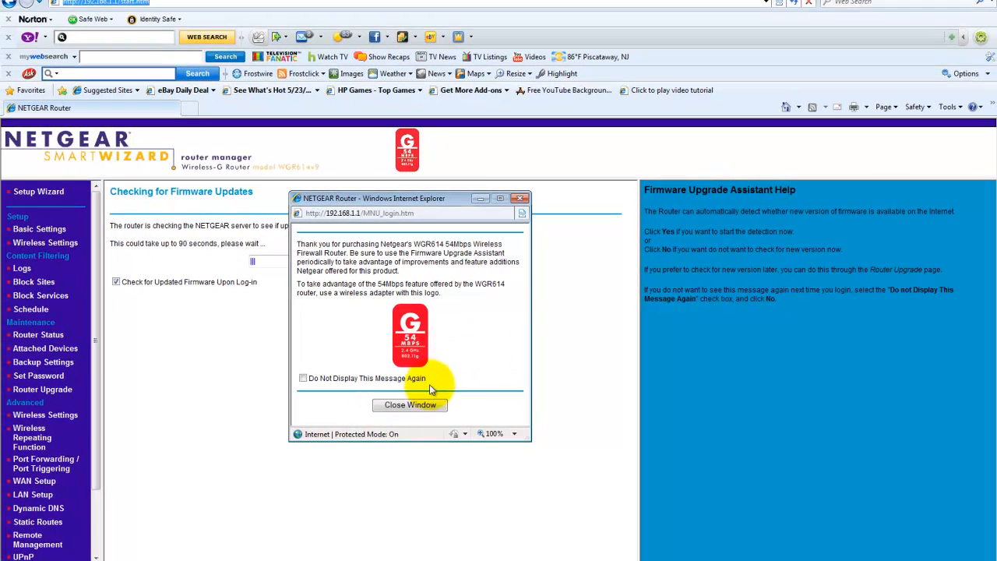
left_click(414, 404)
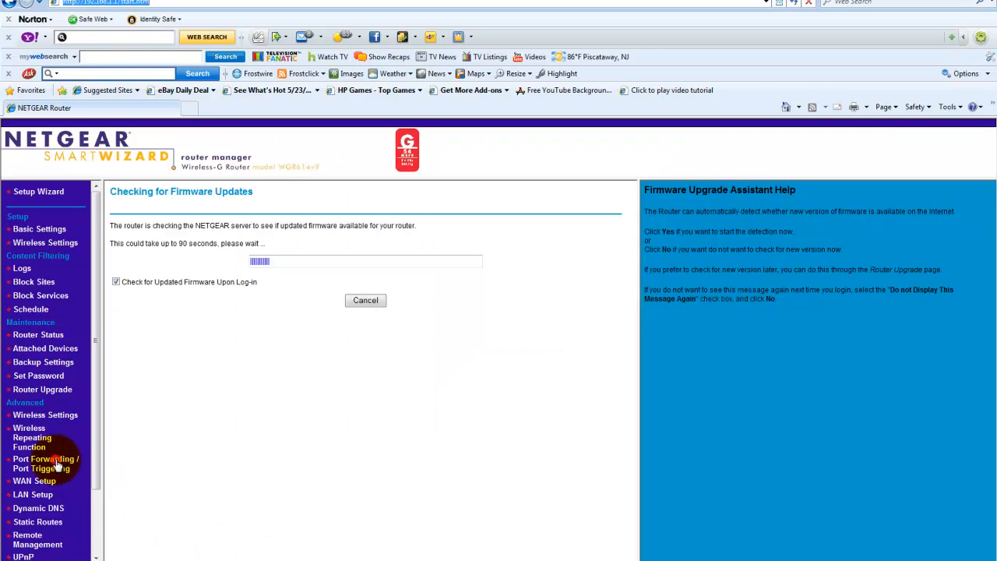
left_click(57, 465)
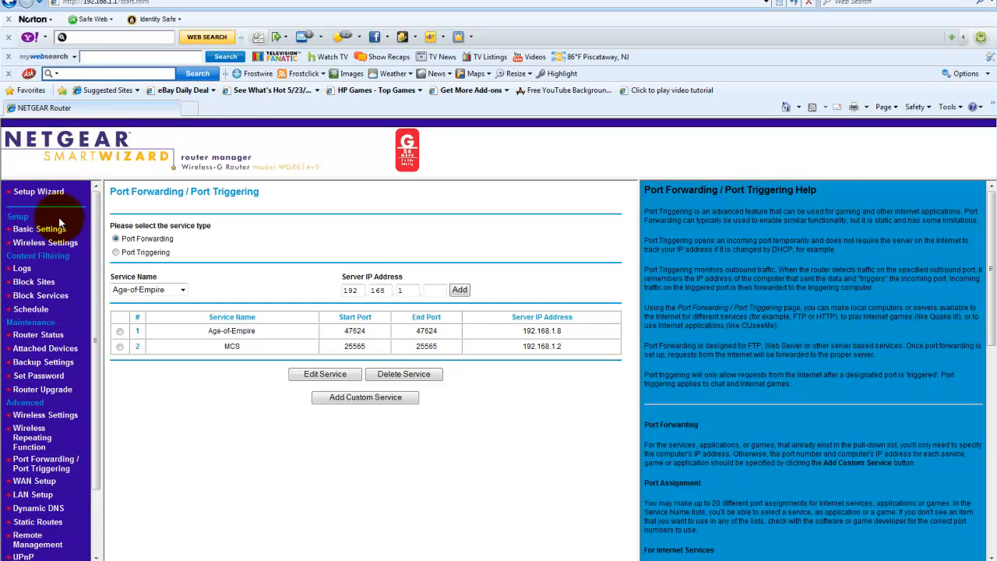
left_click(35, 465)
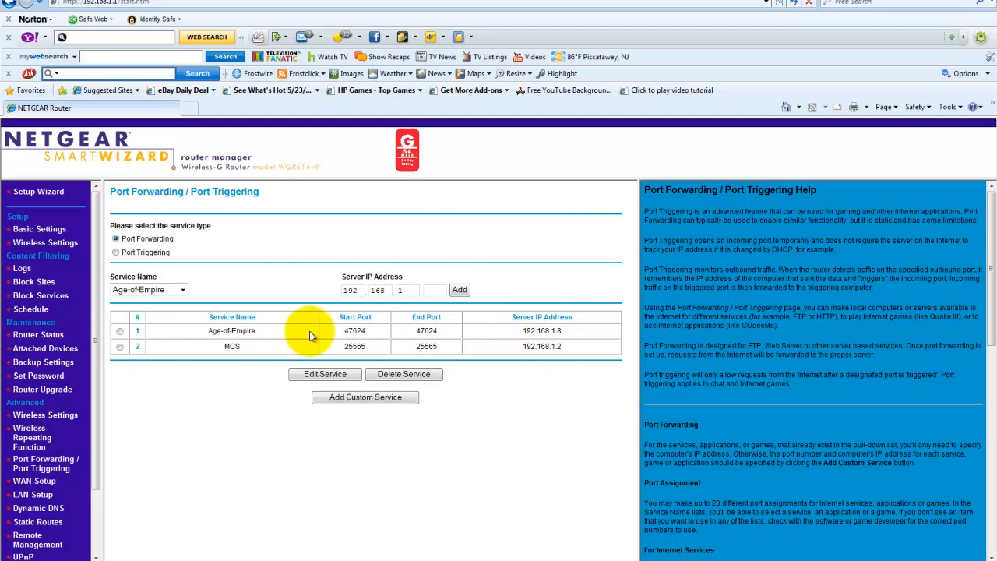
Delete the existing MCS service from the port forwarding table.
left_click(120, 347)
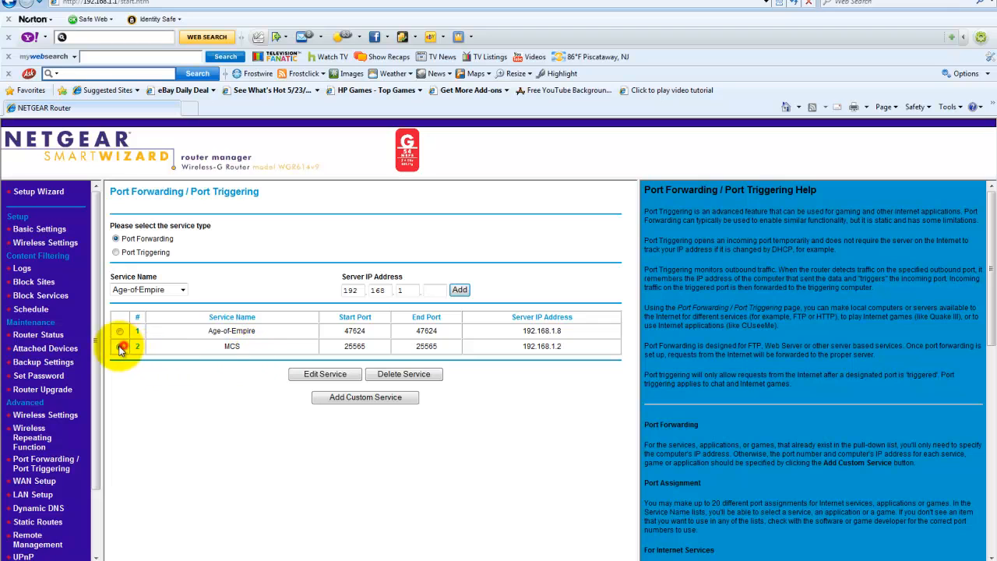
left_click(384, 375)
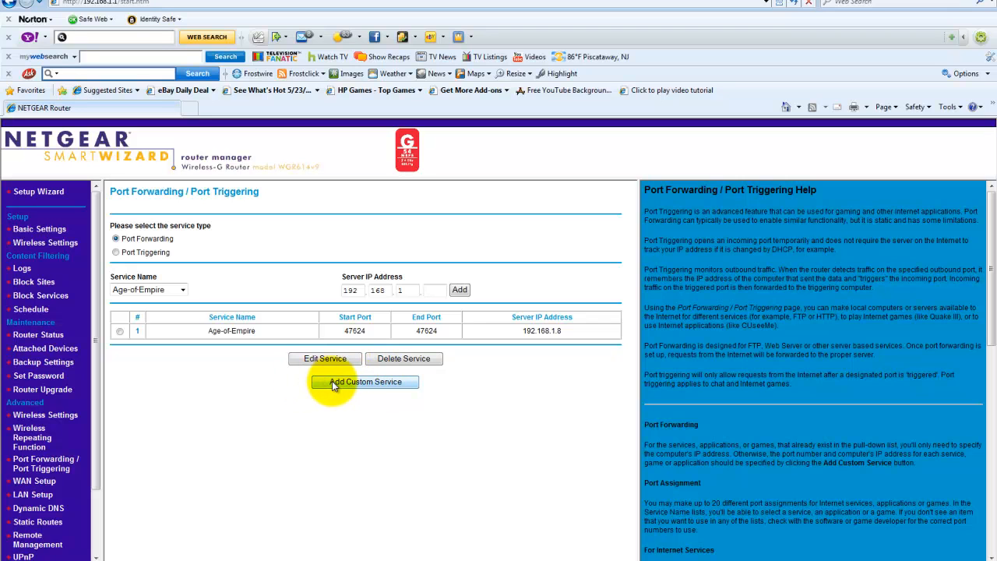
Add a custom service named MineCraft Server with type TCP/UDP and both starting and ending port 25565.
left_click(396, 383)
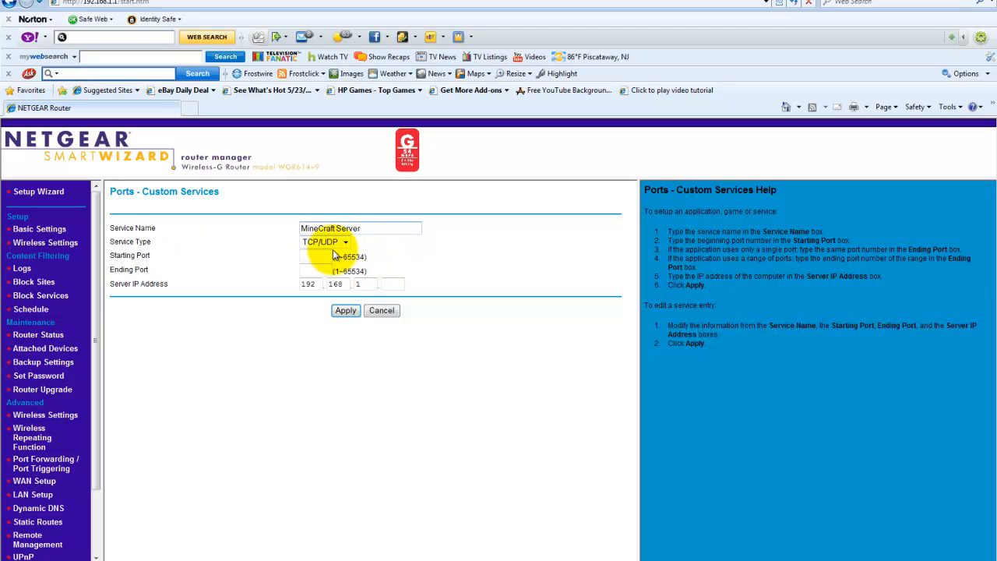
left_click(344, 242)
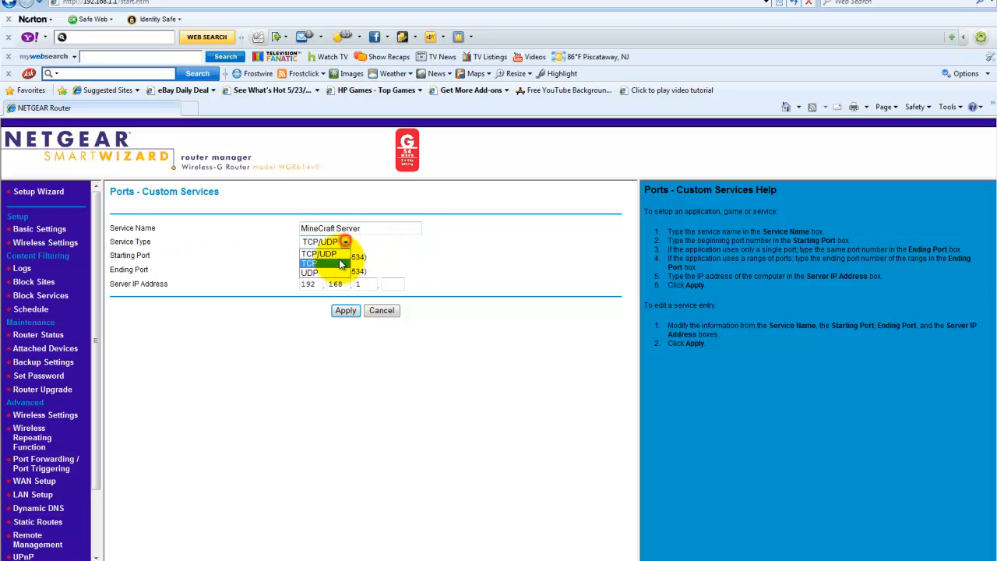
left_click(331, 254)
left_click(327, 256)
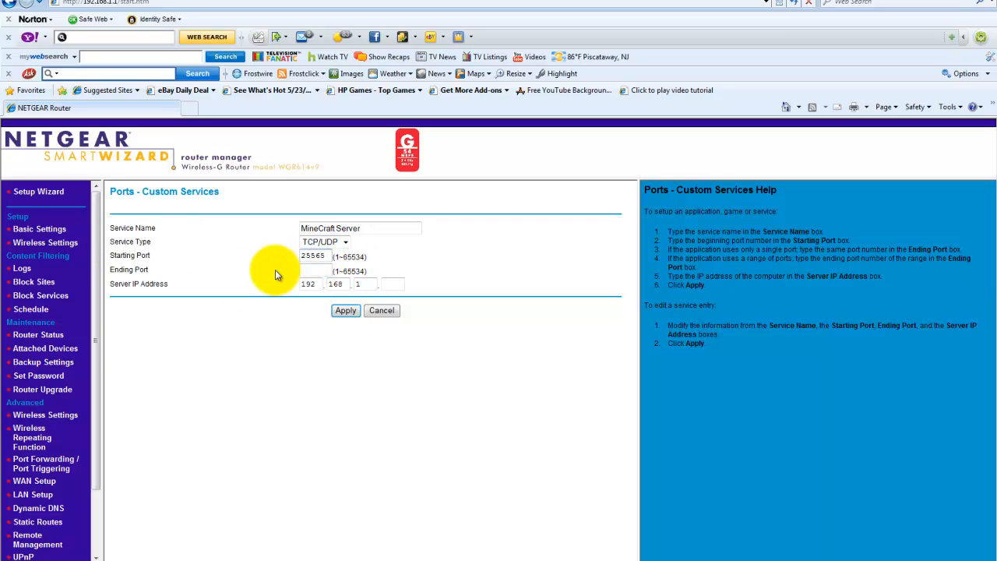
left_click(311, 269)
type("2556")
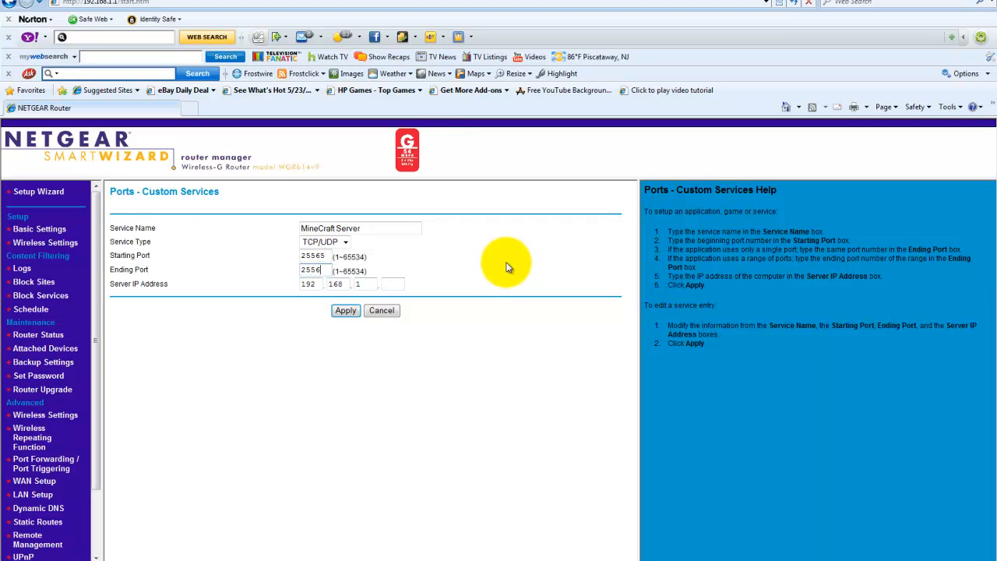
type("5")
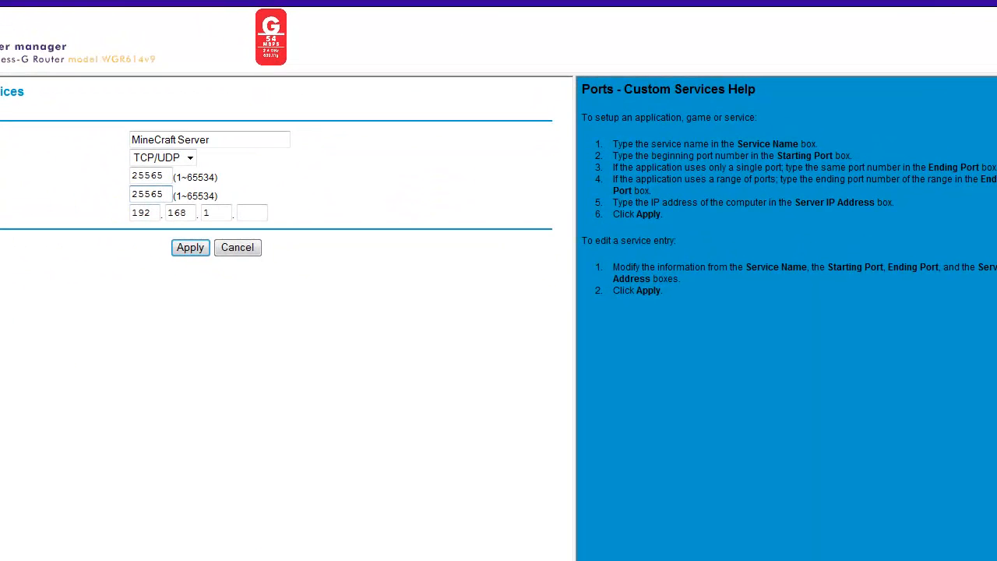
Check the computer's IPv4 address in the command prompt, complete the server IP address as 192.168.1.2 and apply the service.
left_click(411, 559)
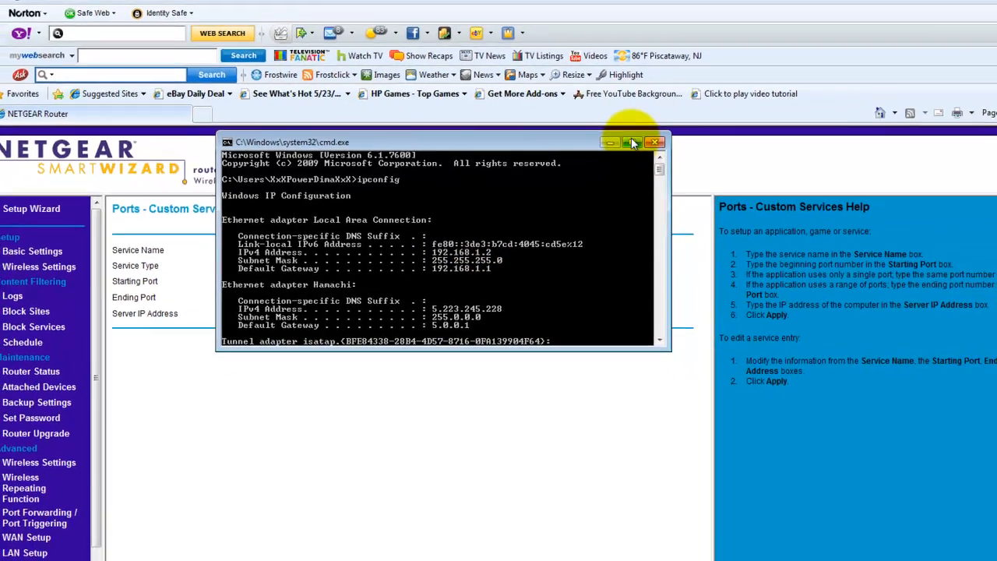
left_click(691, 167)
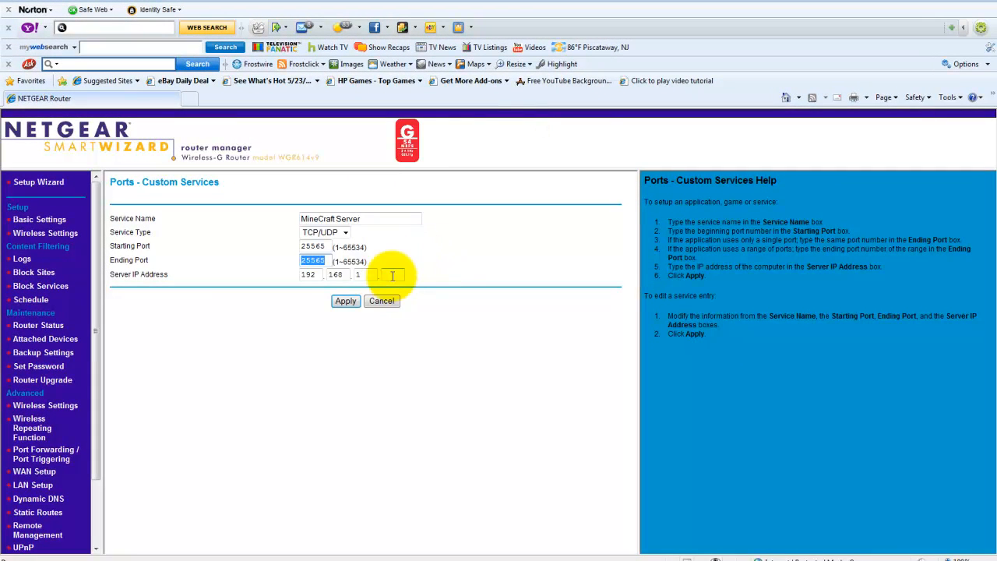
left_click(393, 276)
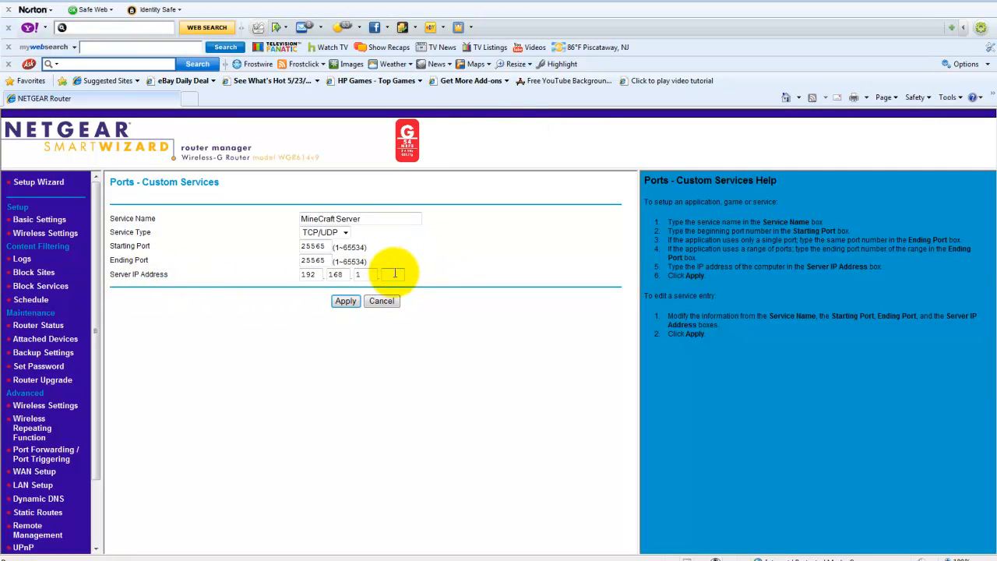
type("2")
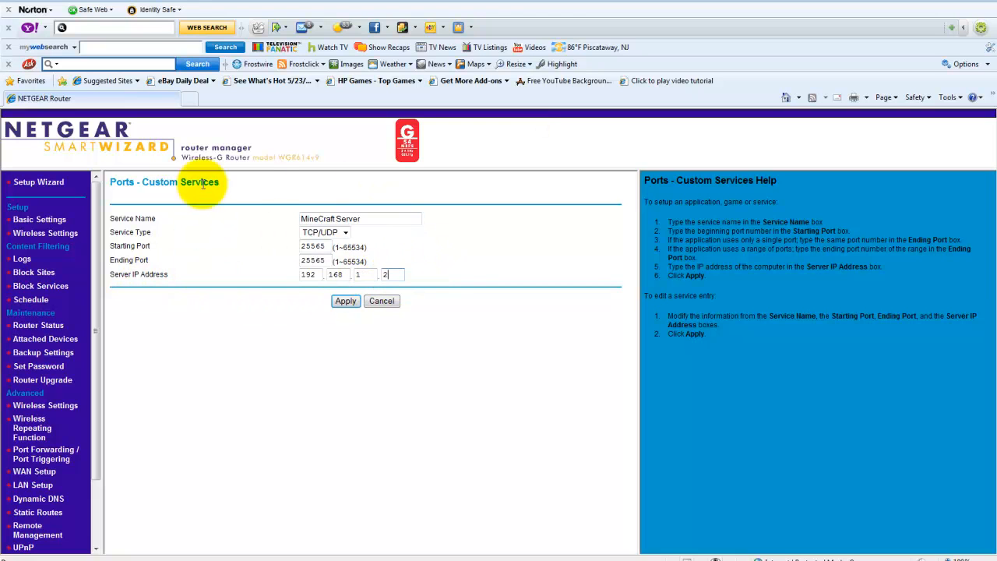
left_click(355, 304)
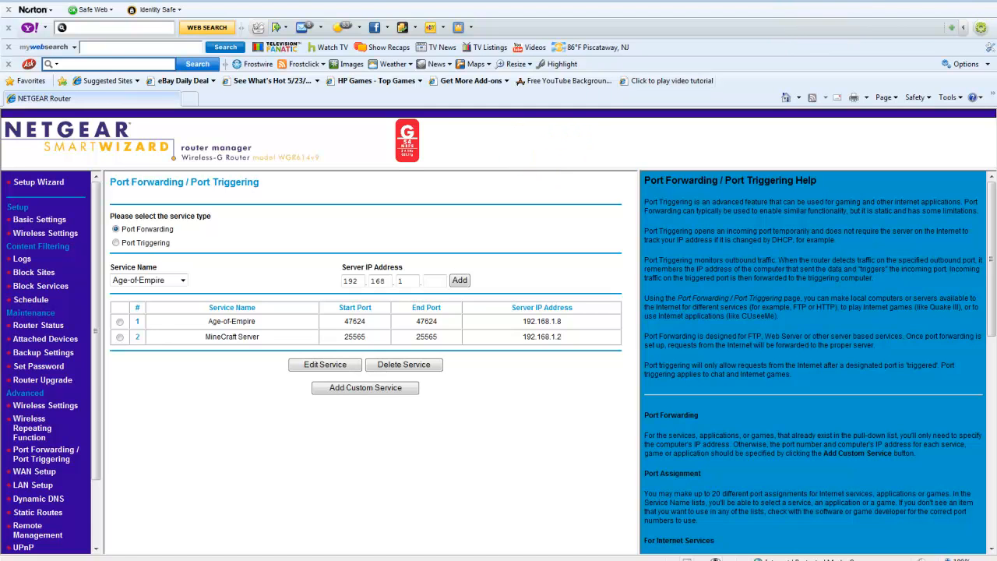
Minimize the browser, start minecraft_server from the desktop's MCS folder, and minimize the server window once loaded.
left_click(935, 1)
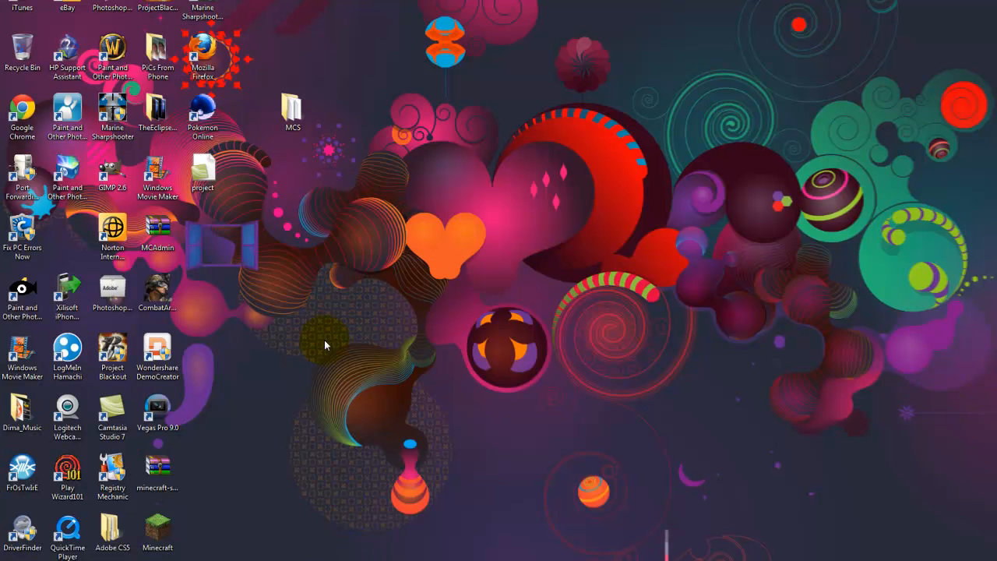
double_click(291, 109)
left_click(554, 211)
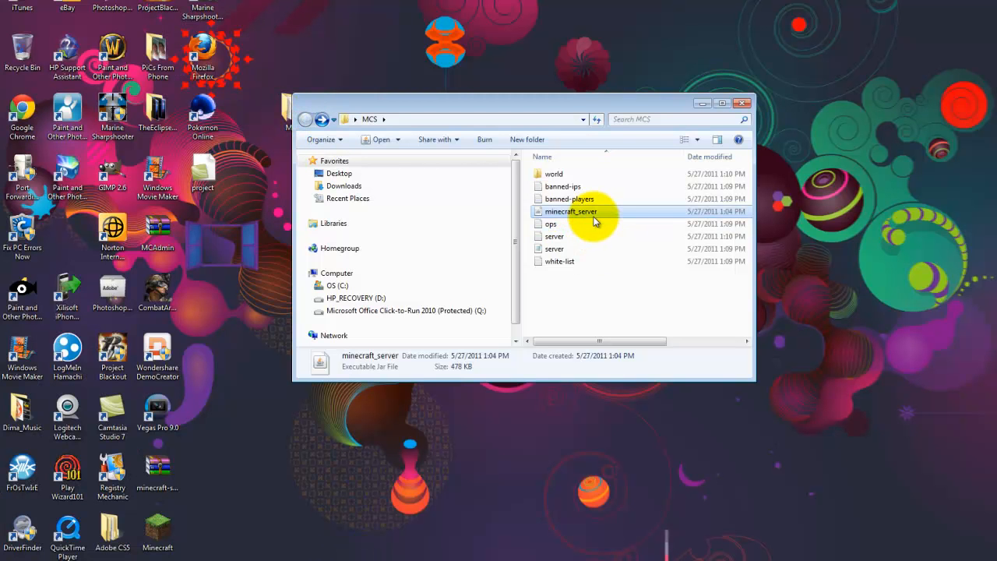
double_click(589, 210)
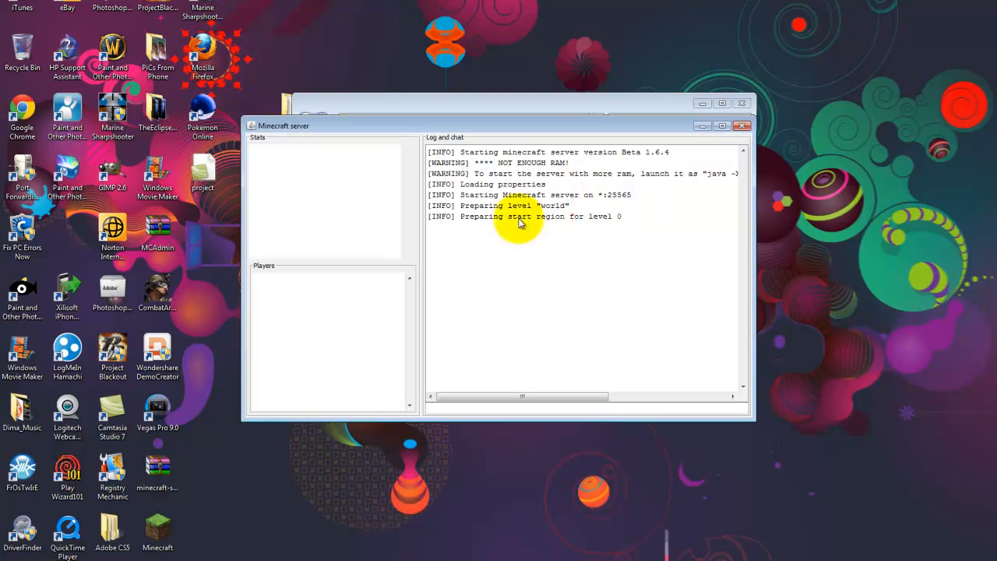
left_click_drag(677, 126, 673, 271)
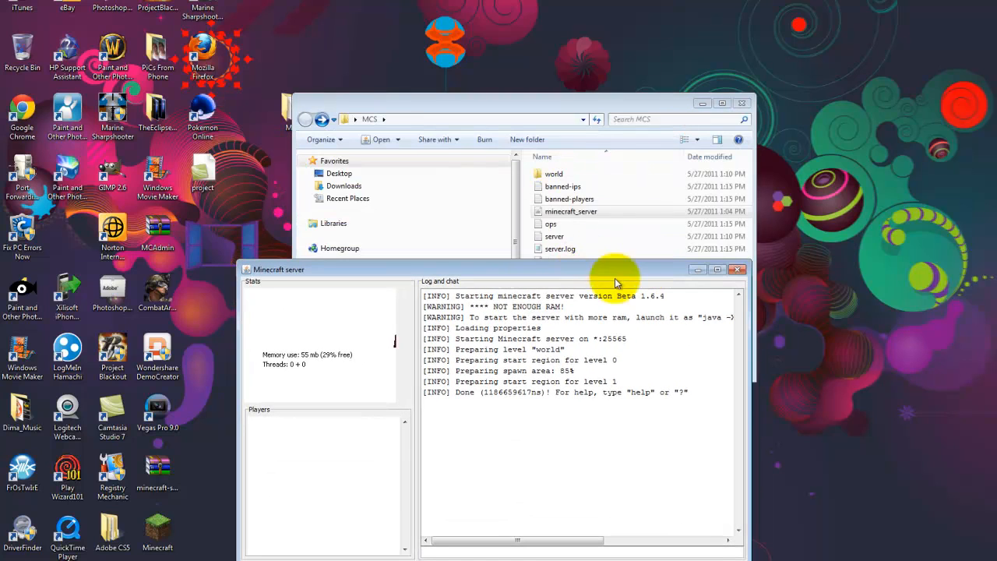
left_click(698, 269)
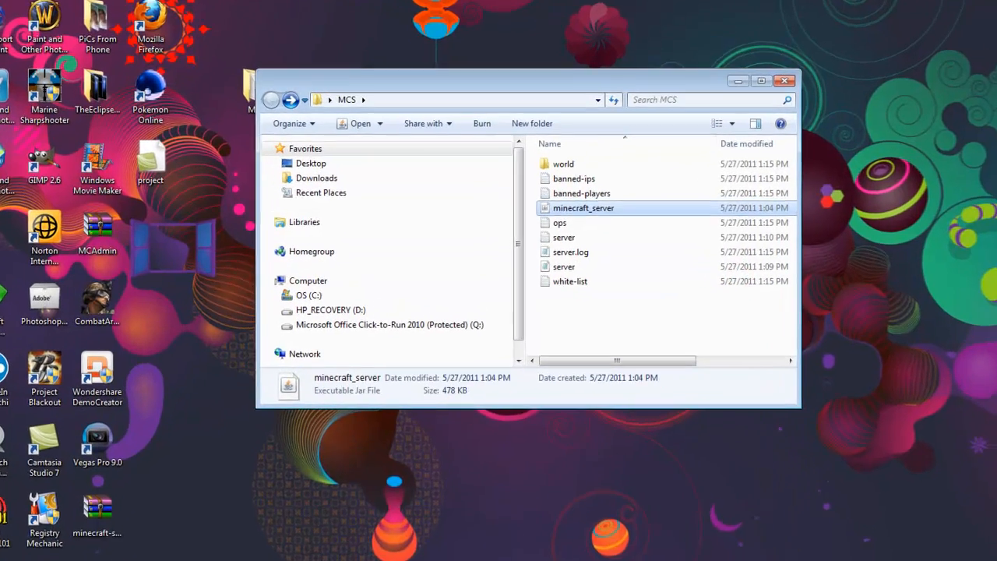
Switch to the Minecraft game, open its multiplayer screen and clear the localhost server address.
key("alt+Tab")
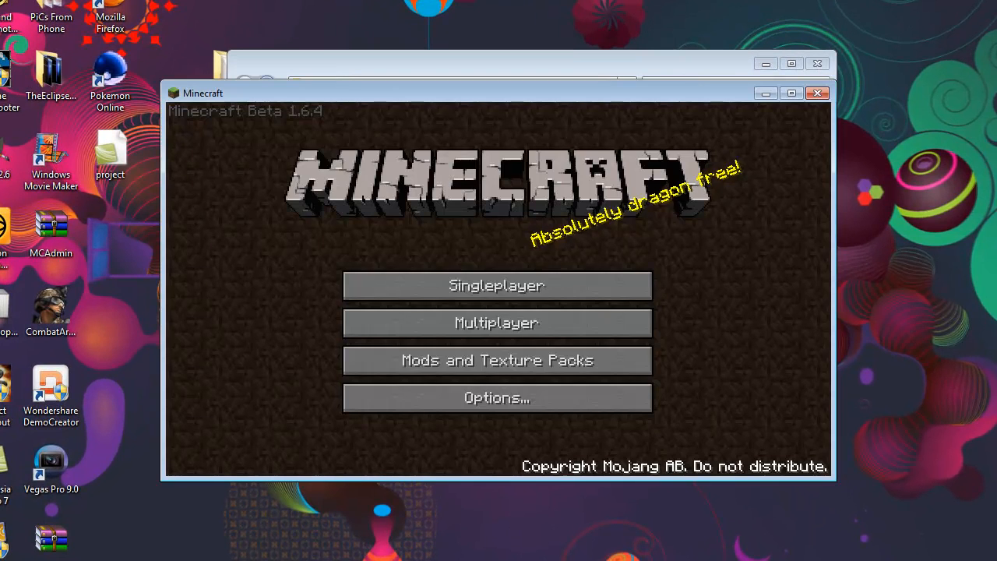
left_click(605, 327)
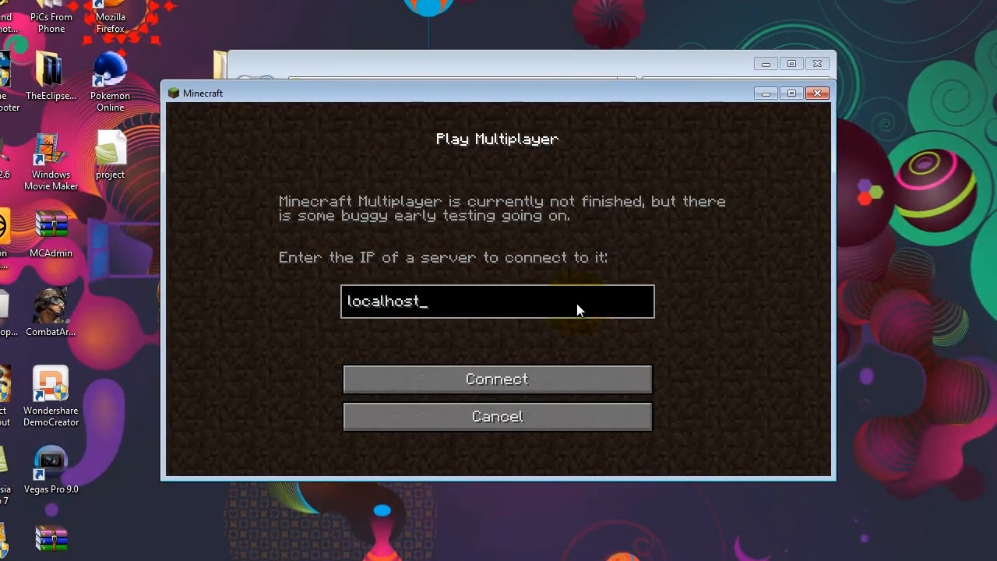
key("BackSpace")
key("BackSpace")
key("BackSpace")
key("BackSpace")
key("BackSpace")
key("BackSpace")
key("BackSpace")
key("BackSpace")
key("BackSpace")
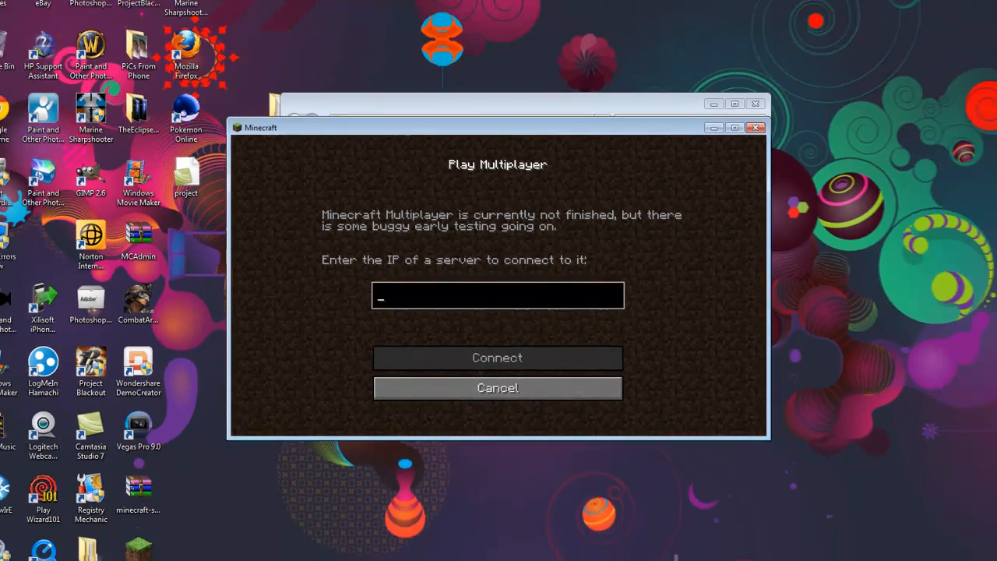
left_click(467, 554)
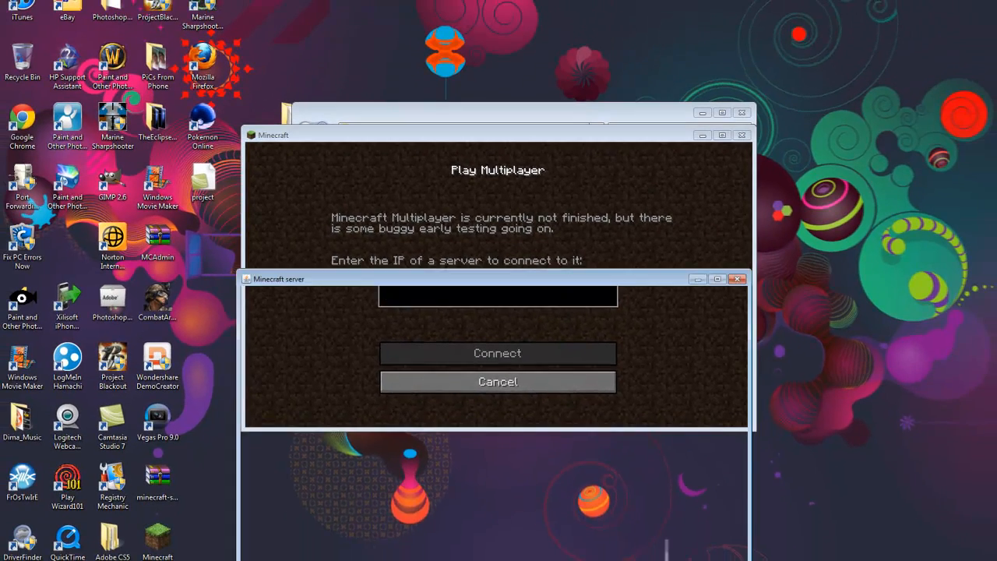
left_click(467, 554)
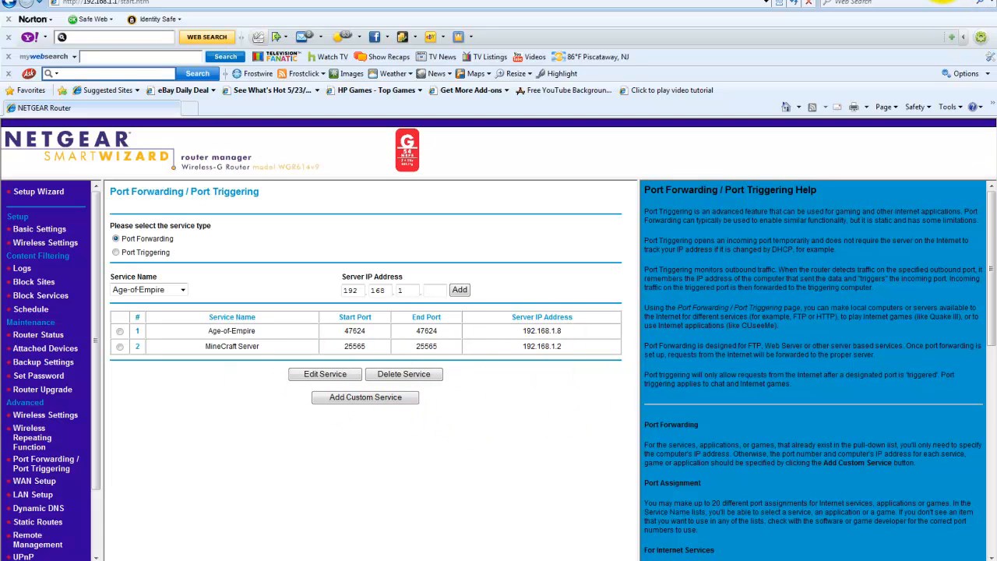
left_click(945, 1)
left_click(554, 135)
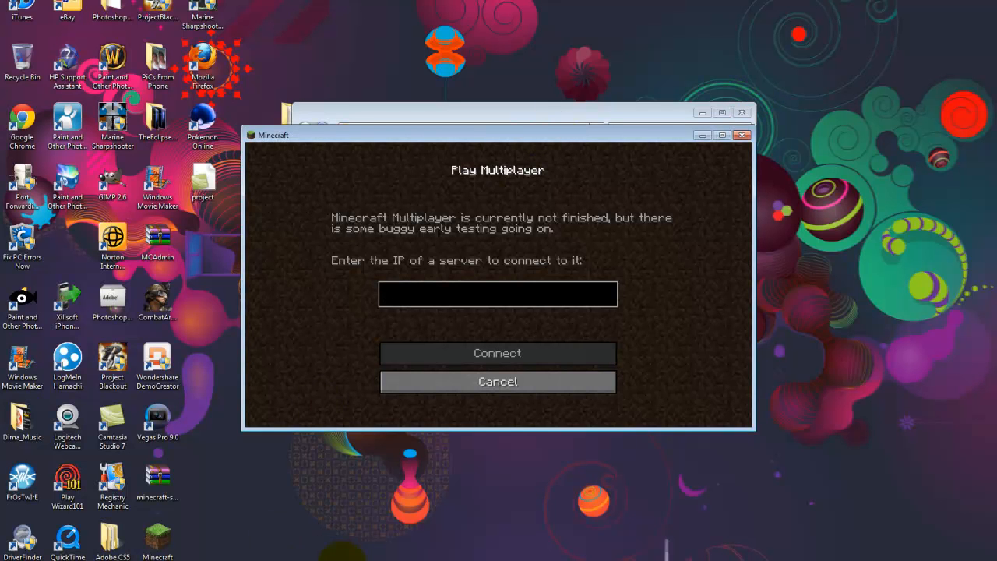
Switch to the browser, load ipchicken.com and highlight the computer's current public IP address.
left_click(132, 560)
left_click(131, 6)
type("chicke")
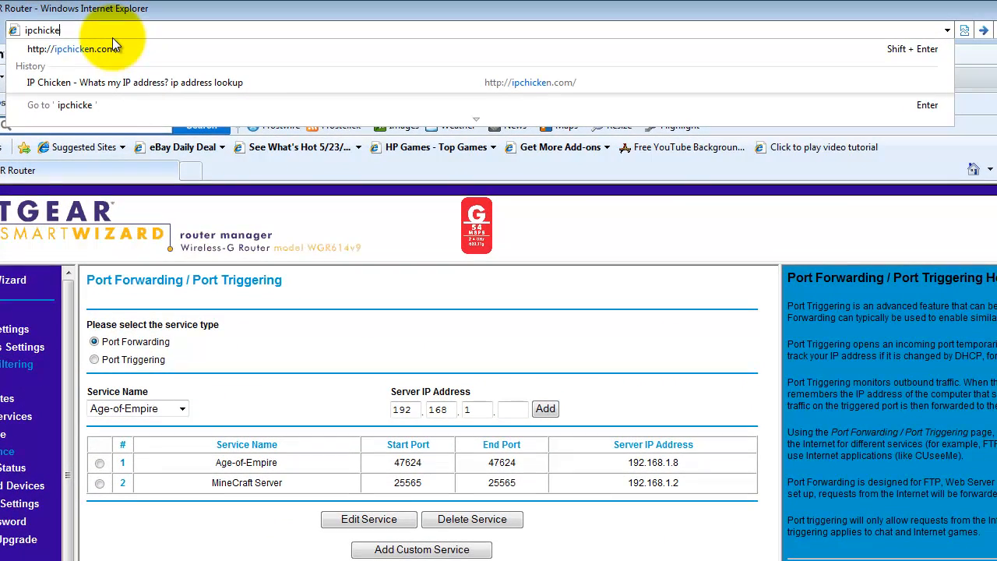
type("n.com")
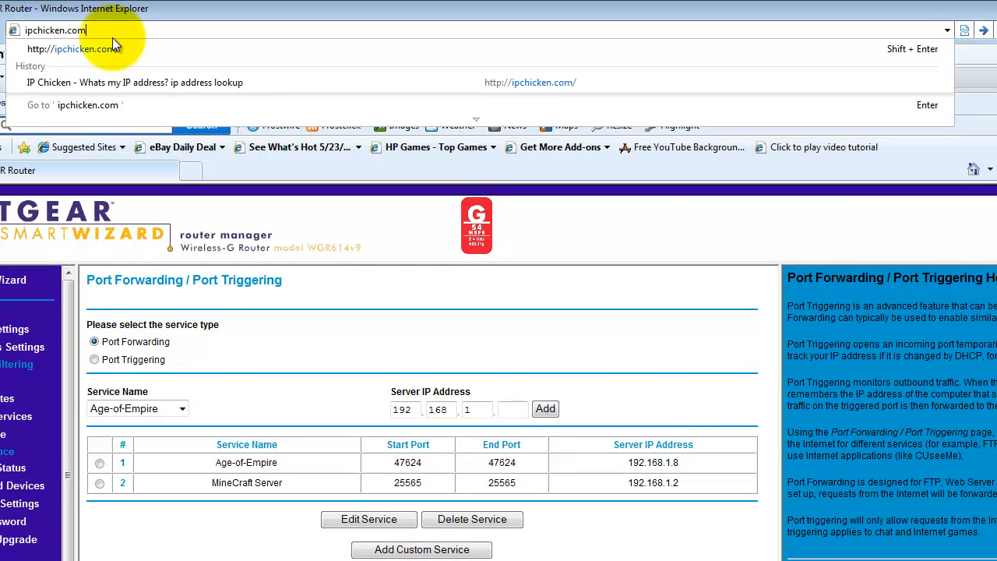
key("Return")
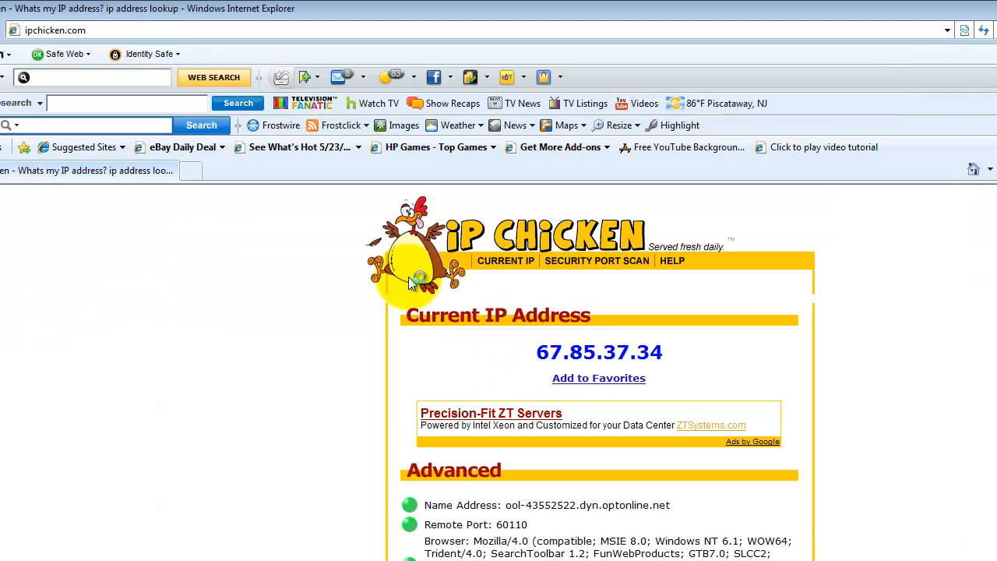
left_click_drag(533, 352, 683, 352)
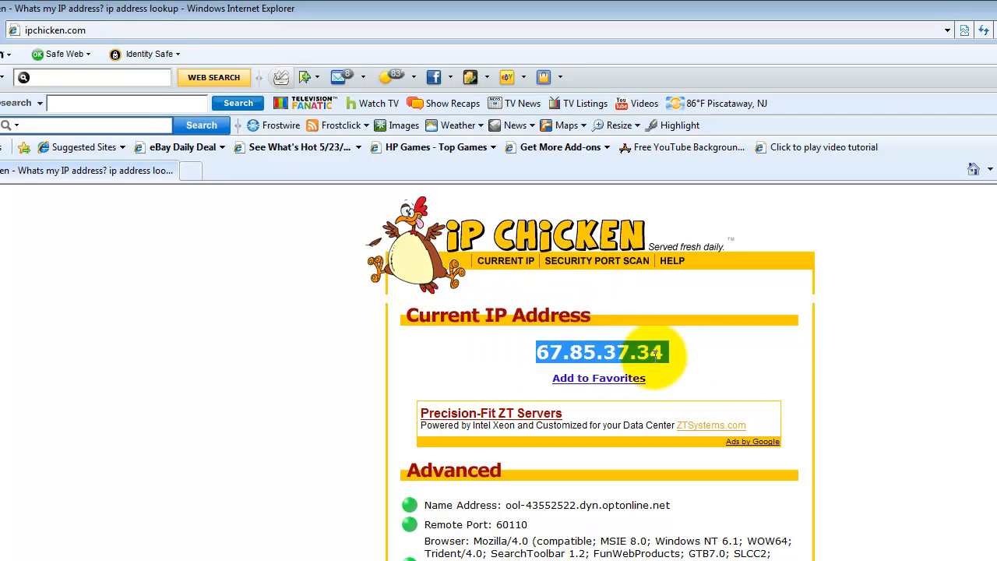
left_click_drag(537, 354, 663, 352)
left_click(676, 355)
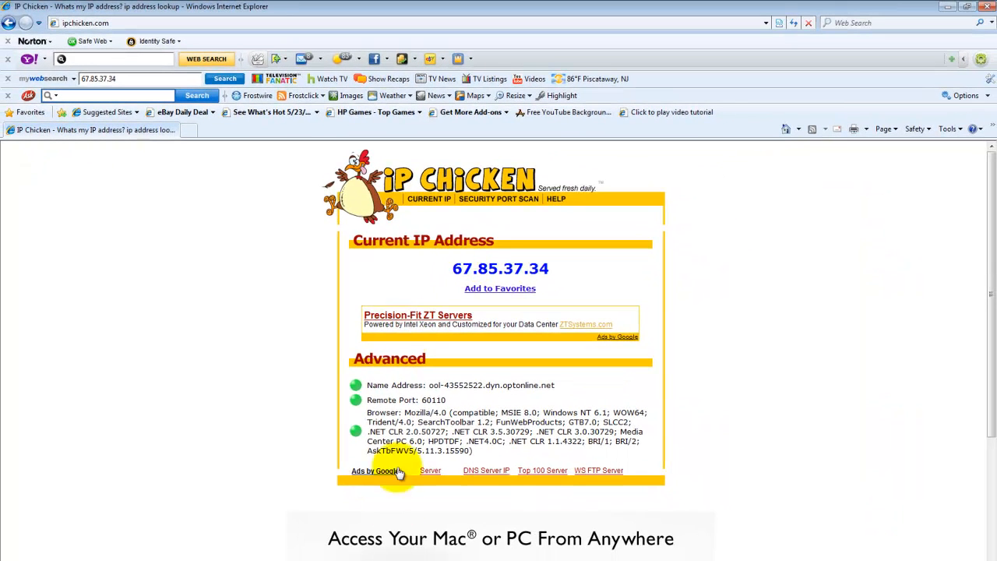
Place the Minecraft window beside the IP page, enter 67.85.37.34 as the server address and connect.
left_click(360, 559)
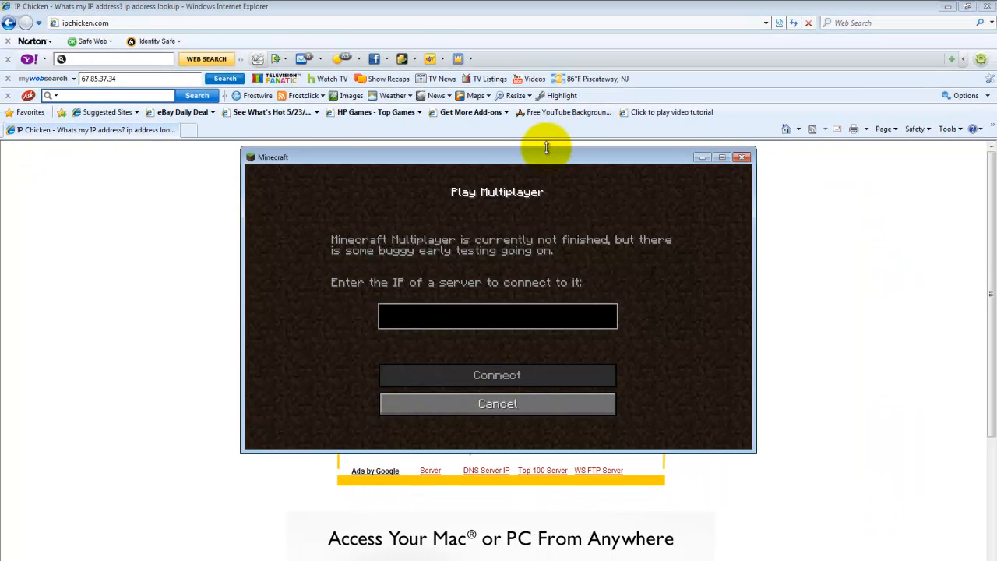
left_click_drag(546, 147, 521, 151)
left_click_drag(676, 151, 901, 237)
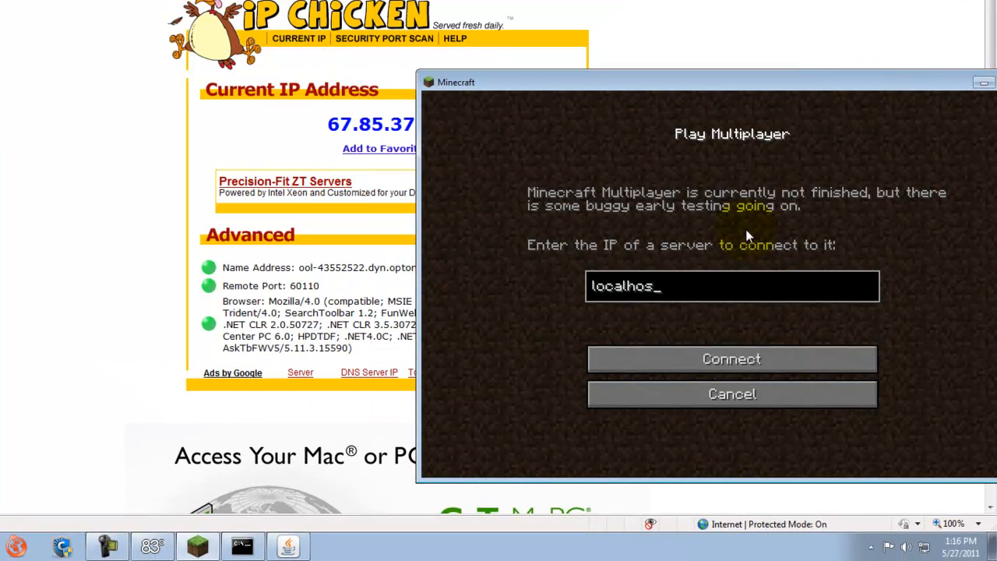
key("BackSpace")
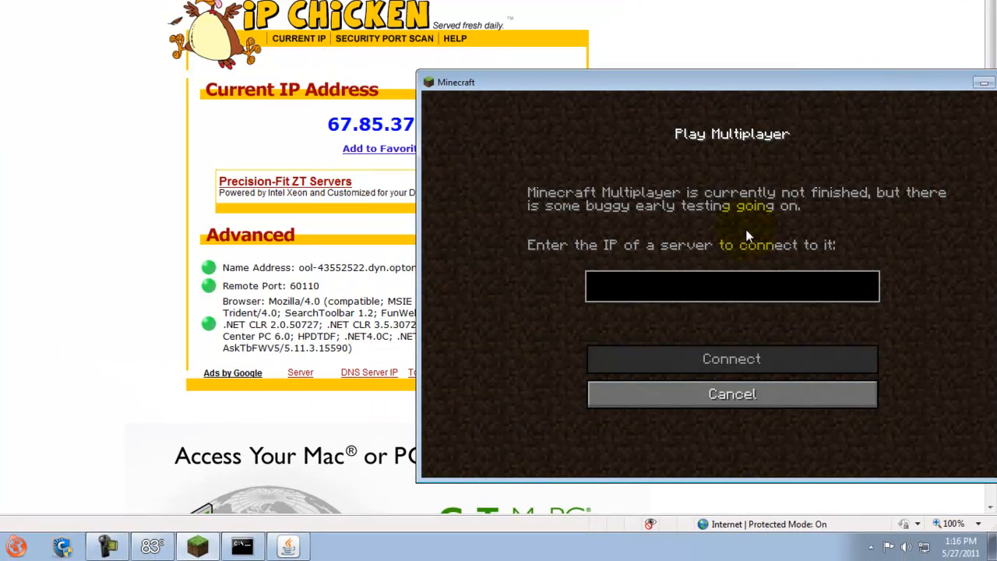
type("67.85.37.")
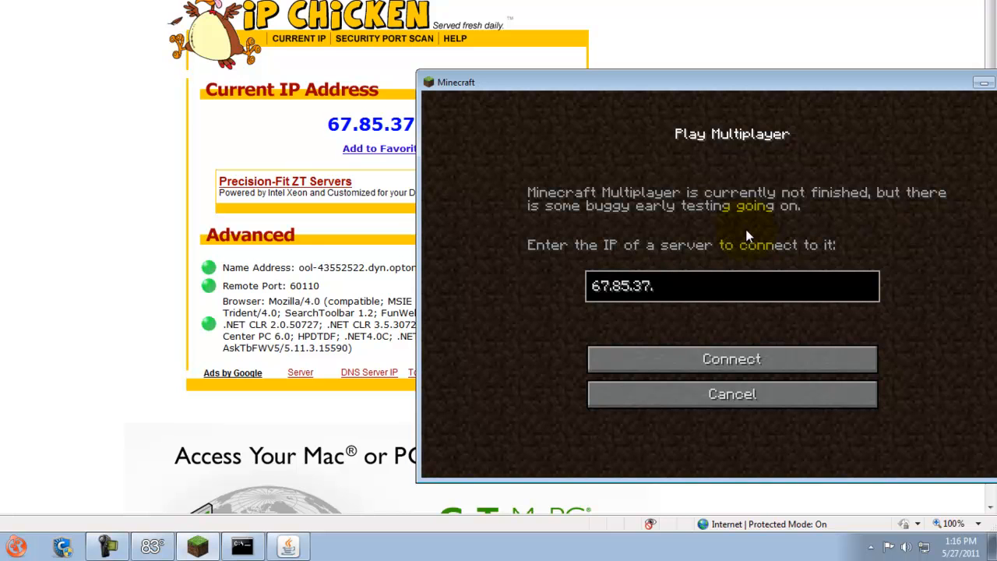
type("34")
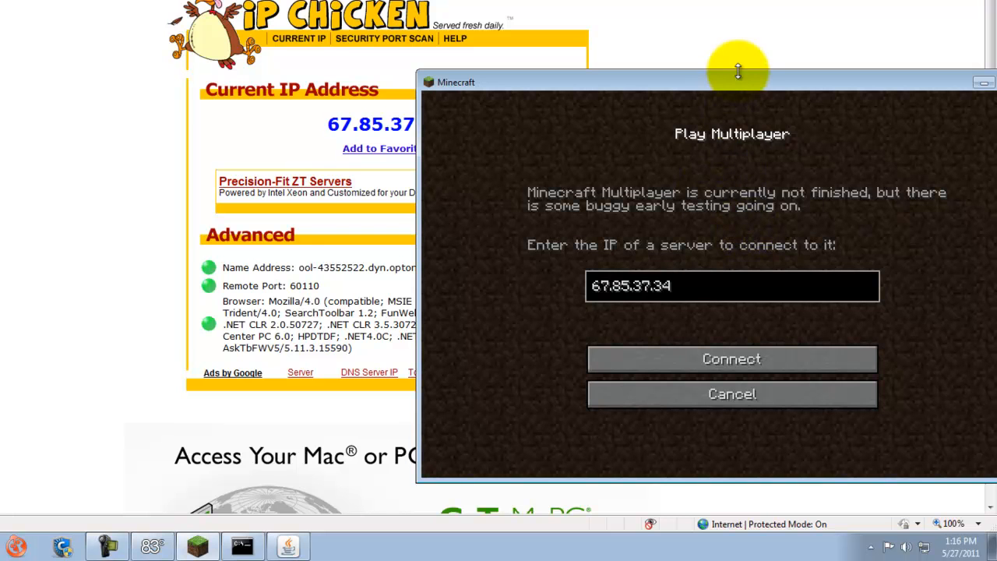
left_click_drag(728, 79, 437, 10)
left_click(434, 284)
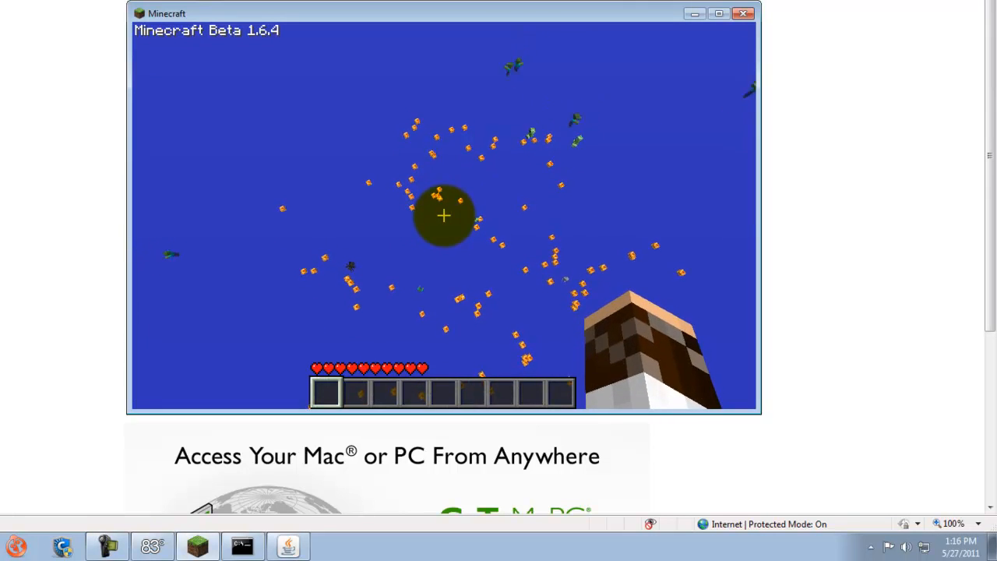
Disconnect from the server, reconnect to it through multiplayer, and disconnect again to the title screen.
key("Escape")
left_click(410, 283)
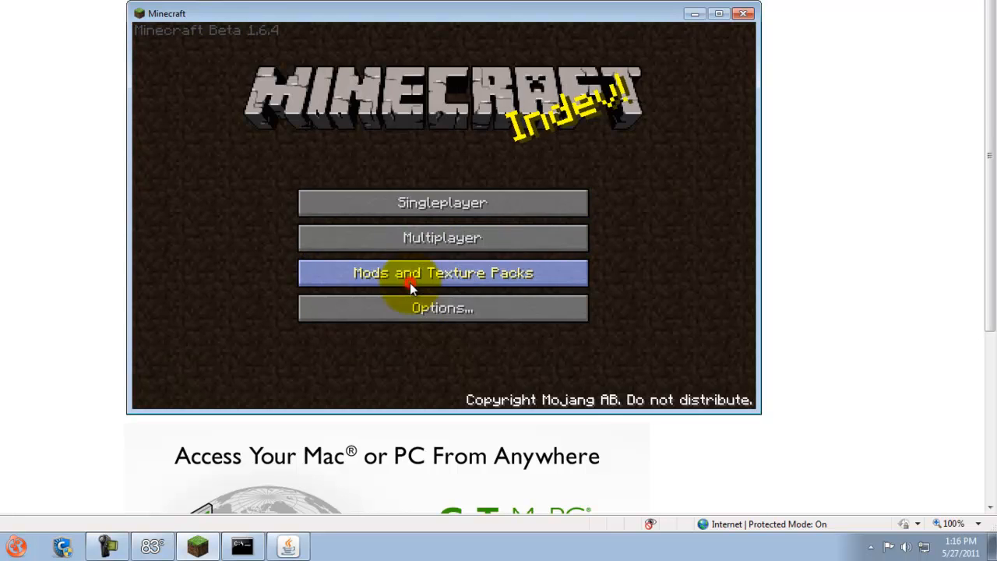
left_click(421, 237)
left_click(410, 288)
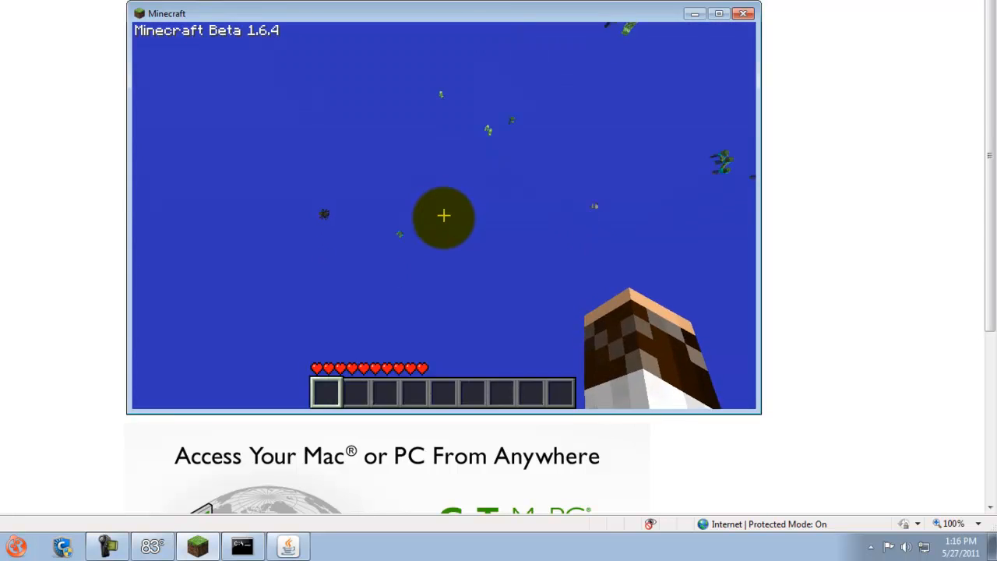
key("Escape")
left_click(447, 282)
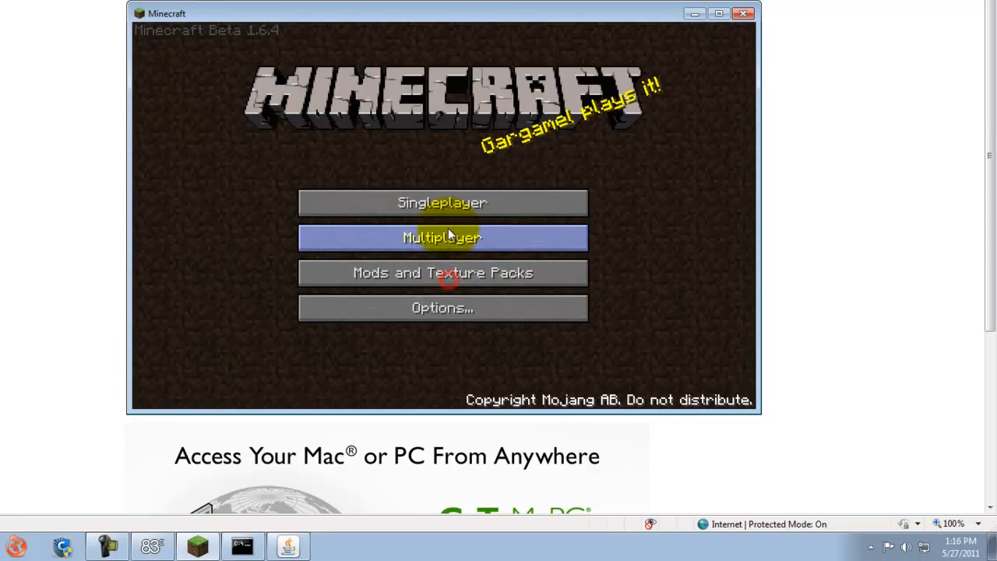
Repeatedly retry the multiplayer connection to the saved server address, returning to the title screen after each attempt.
left_click(447, 234)
left_click(433, 291)
left_click(439, 327)
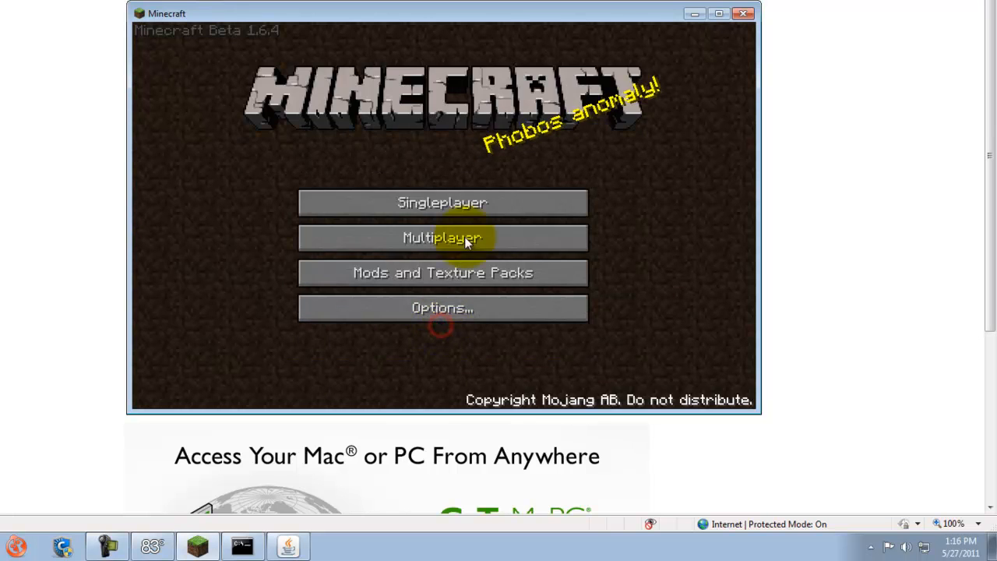
left_click(466, 207)
left_click(517, 391)
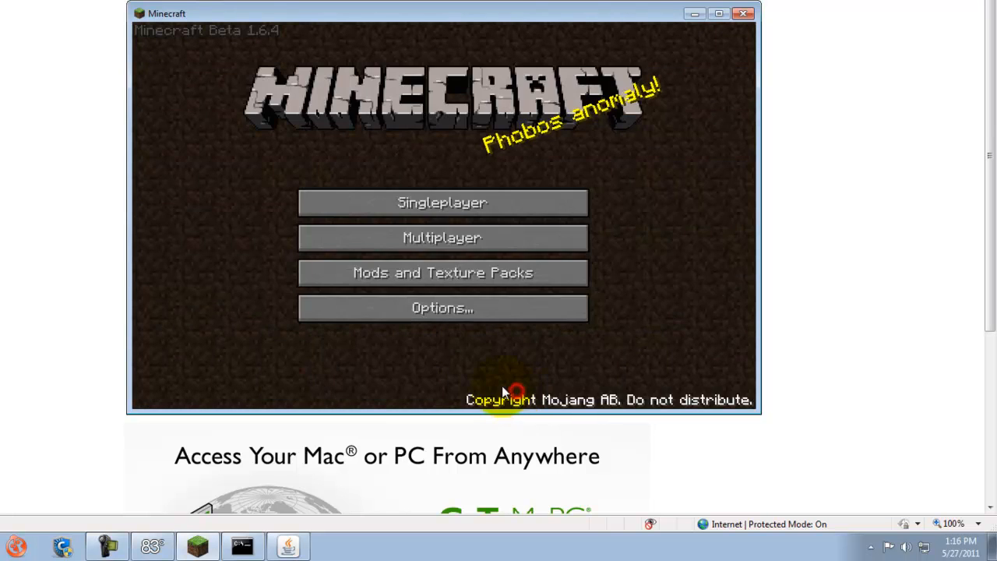
left_click(486, 233)
left_click(483, 290)
left_click(453, 321)
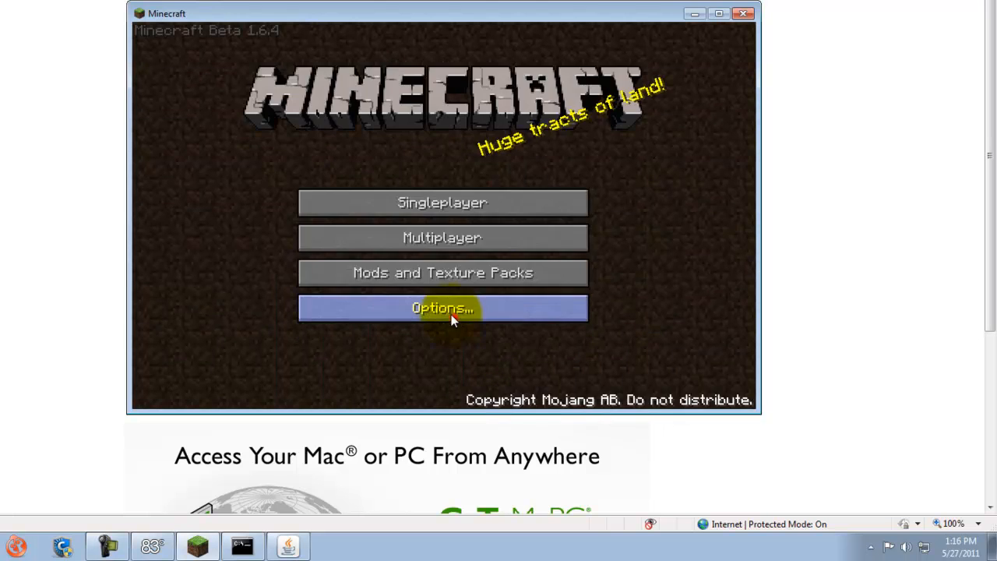
left_click(455, 234)
left_click(458, 297)
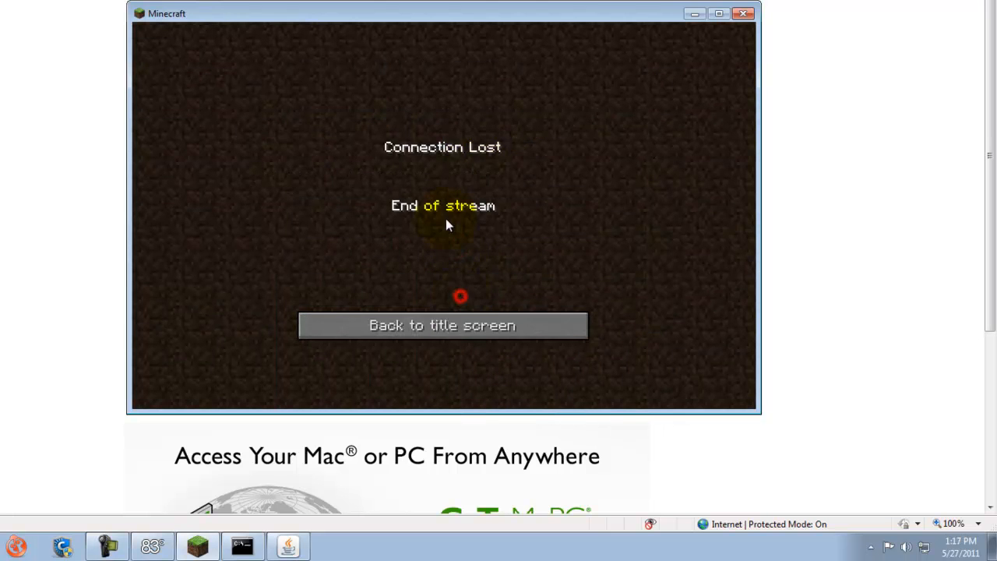
left_click(435, 312)
Check the connection entries in the Minecraft server log, and minimize the server and game windows to reveal the IP address page.
left_click(277, 547)
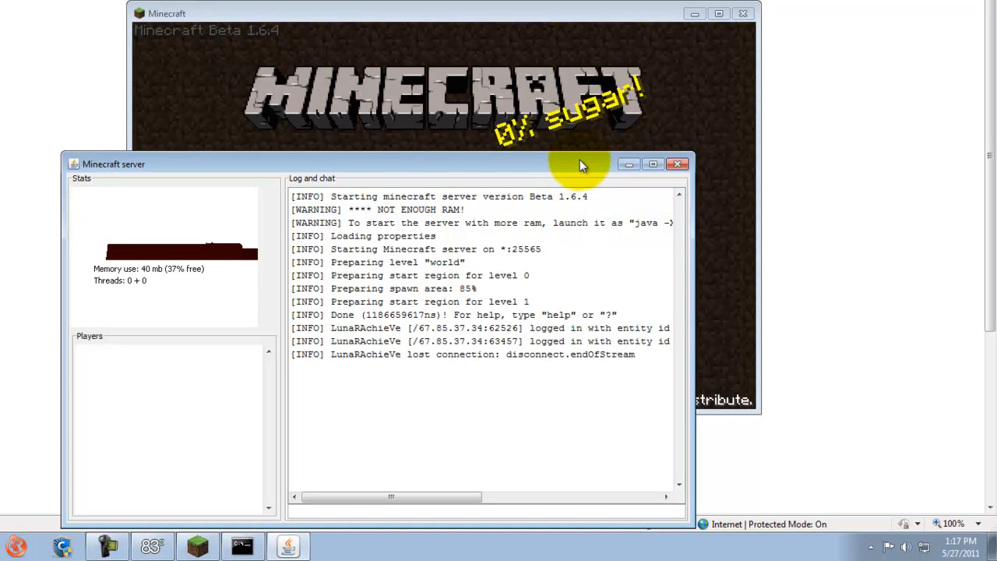
left_click(628, 165)
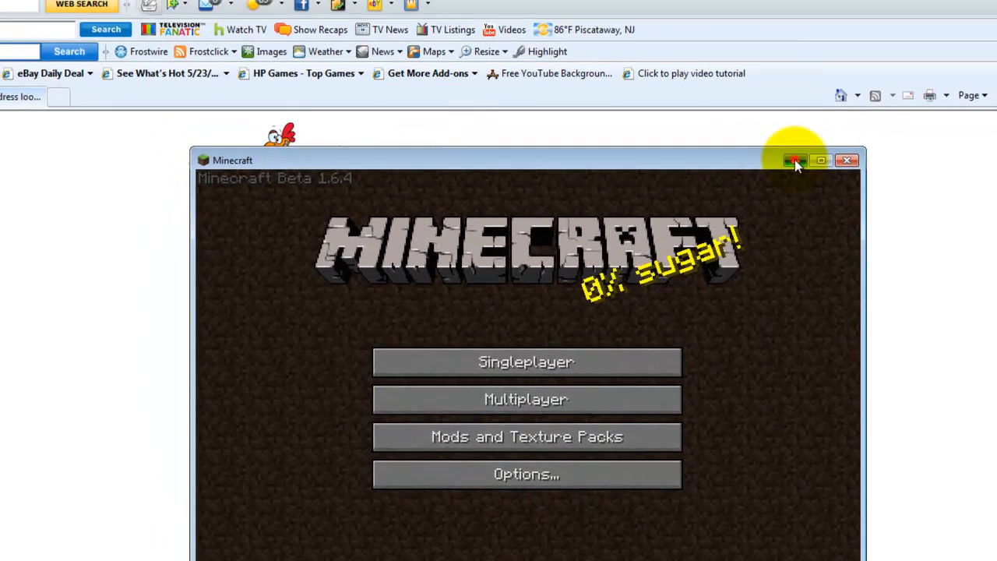
left_click(795, 160)
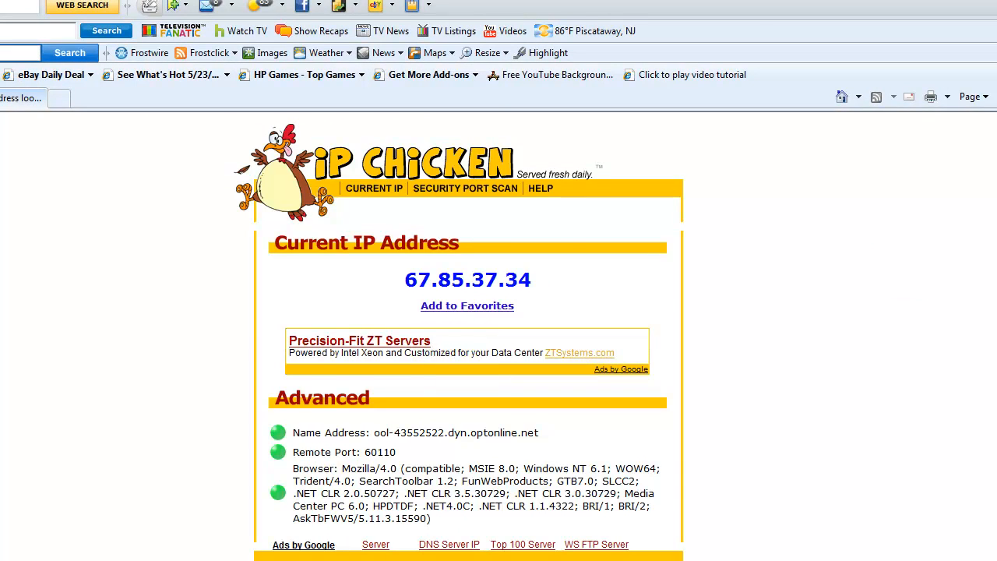